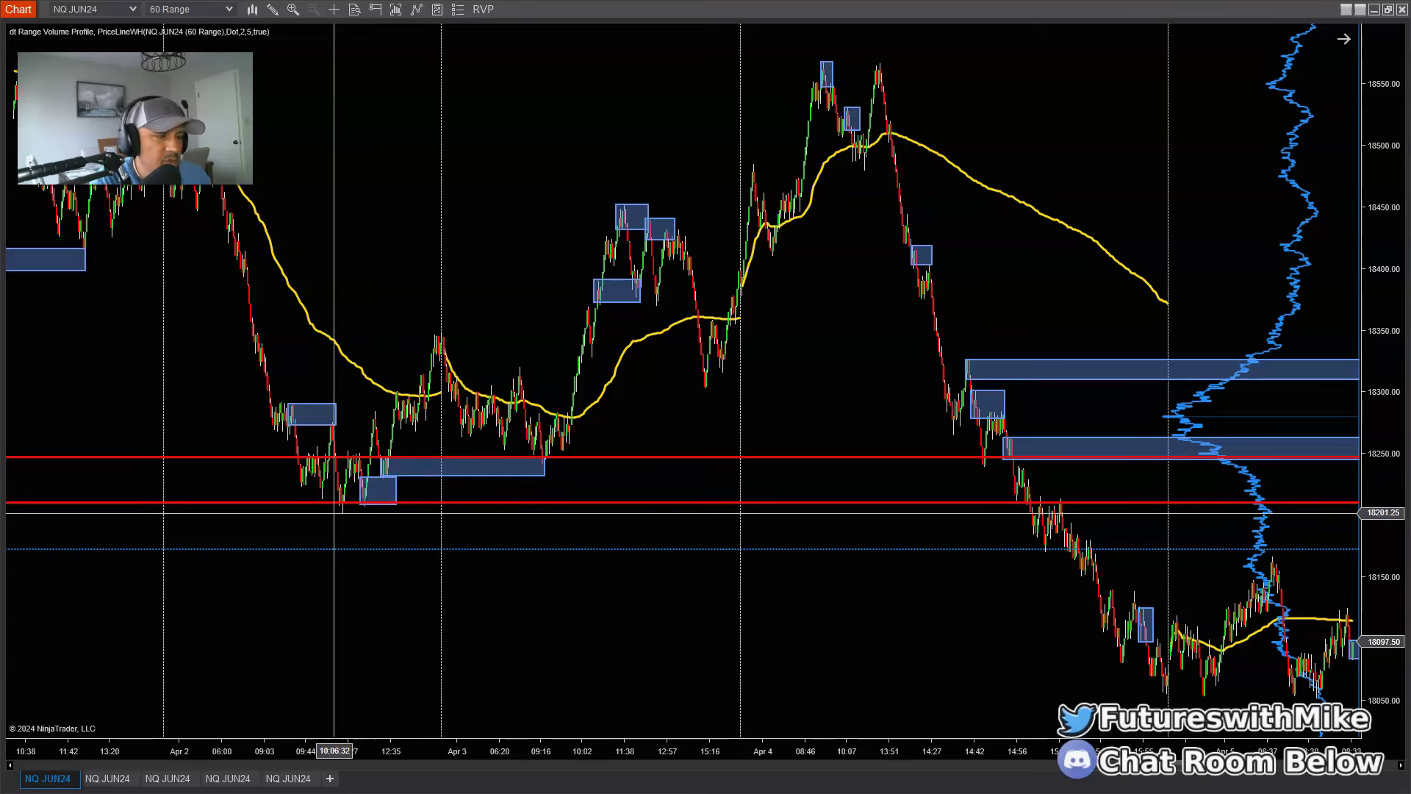
Step: Pan the NQ JUN24 chart left so the April 5 bars after the selloff appear
left_click_drag(1030, 558, 689, 524)
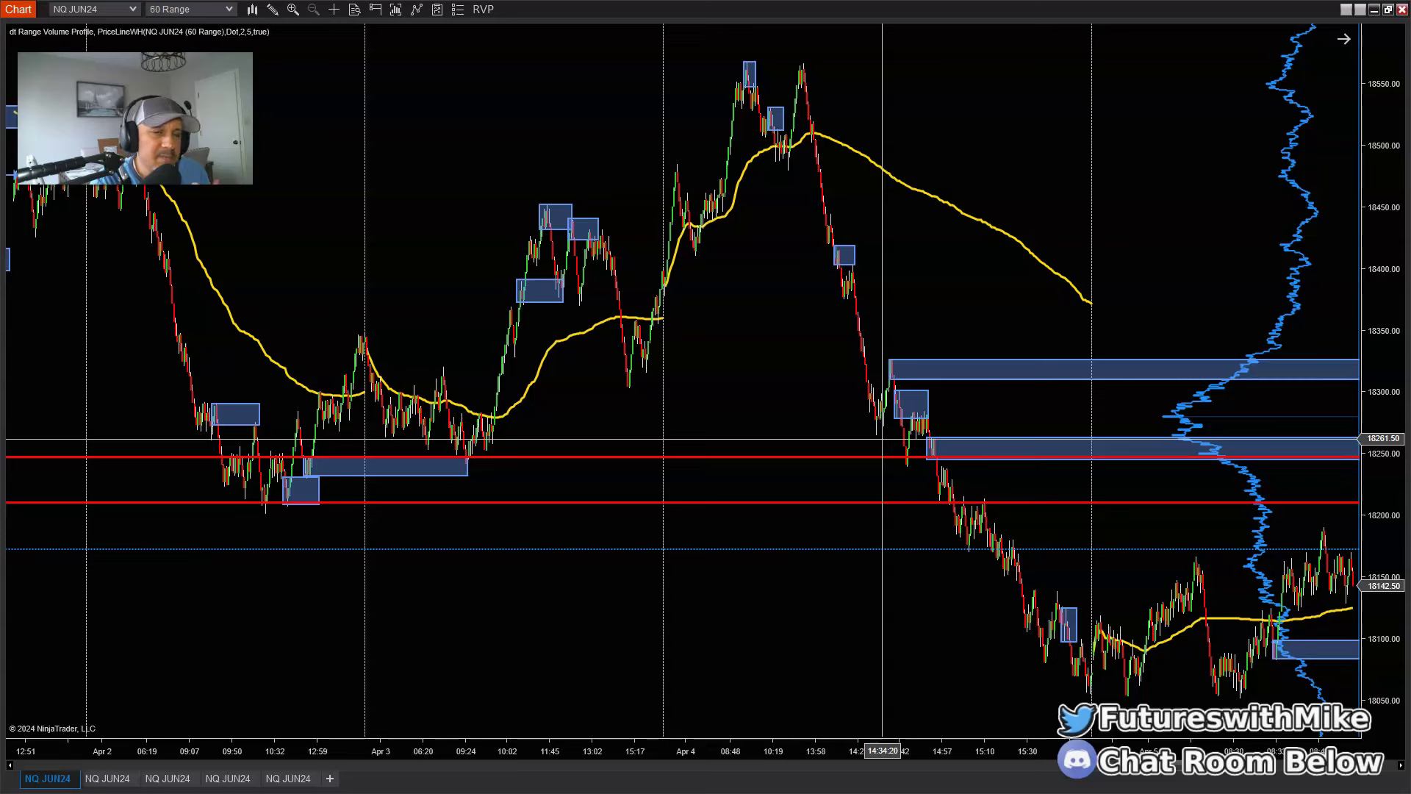
mouse_move(880, 438)
left_mouse_down()
mouse_move(826, 431)
mouse_move(822, 271)
mouse_move(532, 419)
mouse_move(753, 198)
mouse_move(865, 438)
left_mouse_up()
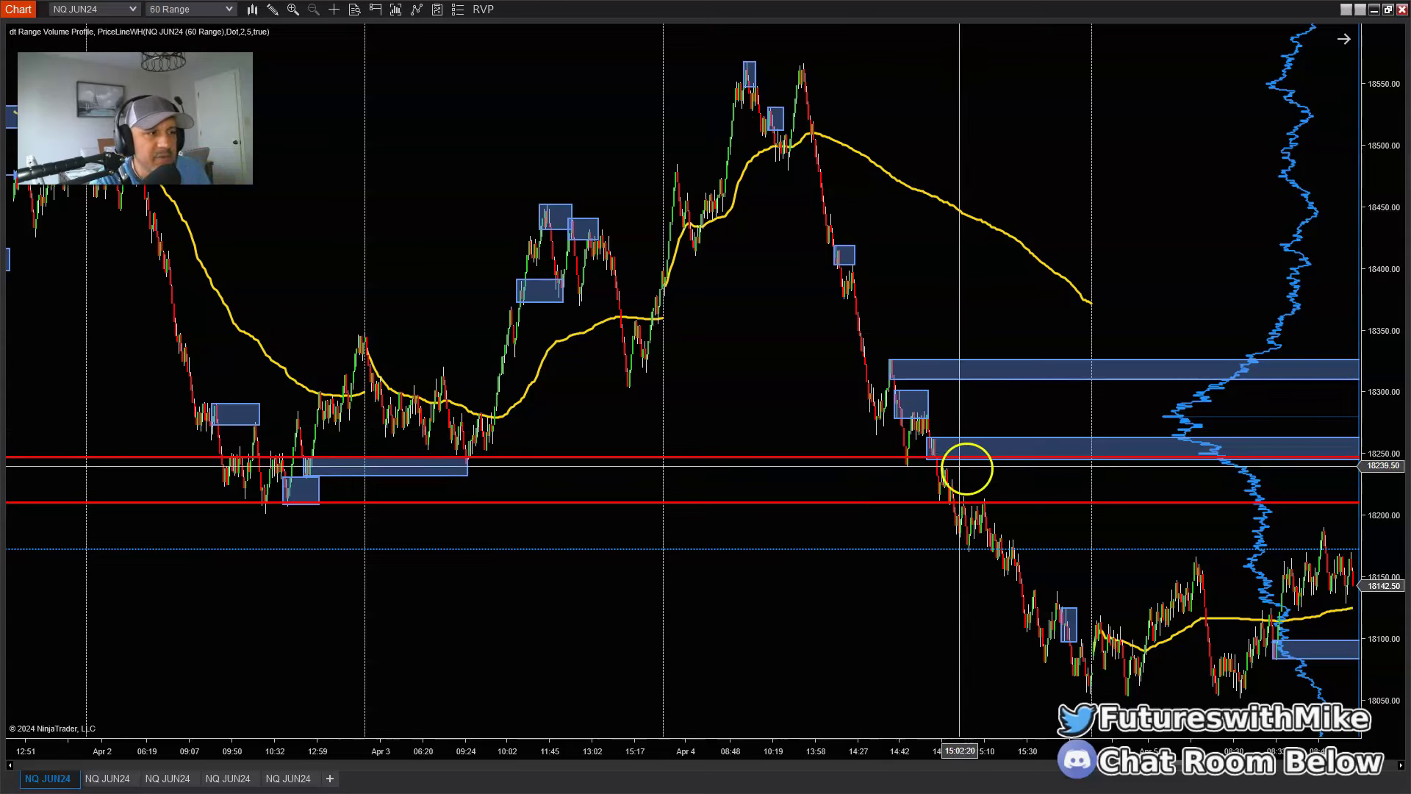
left_click(1000, 608)
left_click(369, 653)
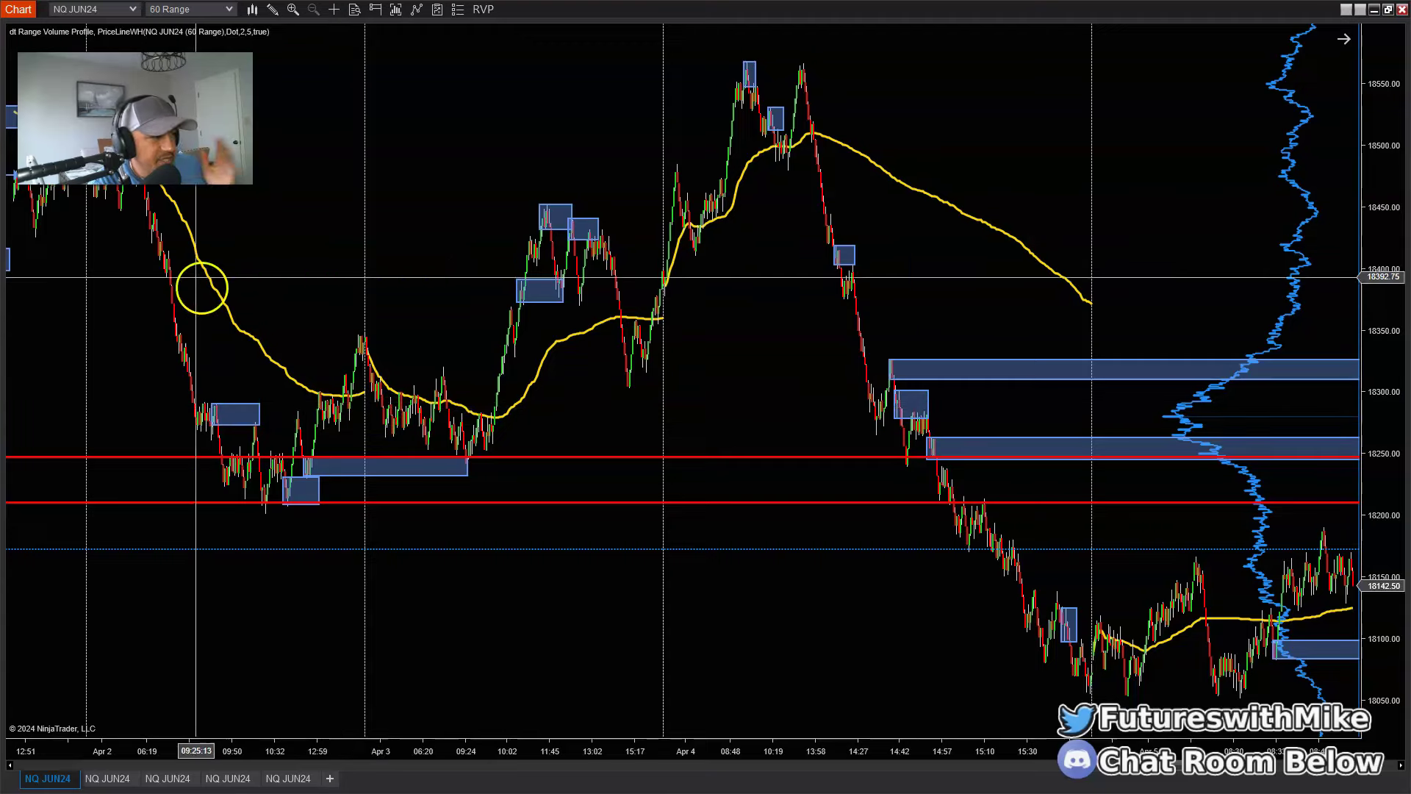
Step: Compress the bar spacing so the chart spans March 21 through April 5
left_click_drag(343, 747, 562, 761)
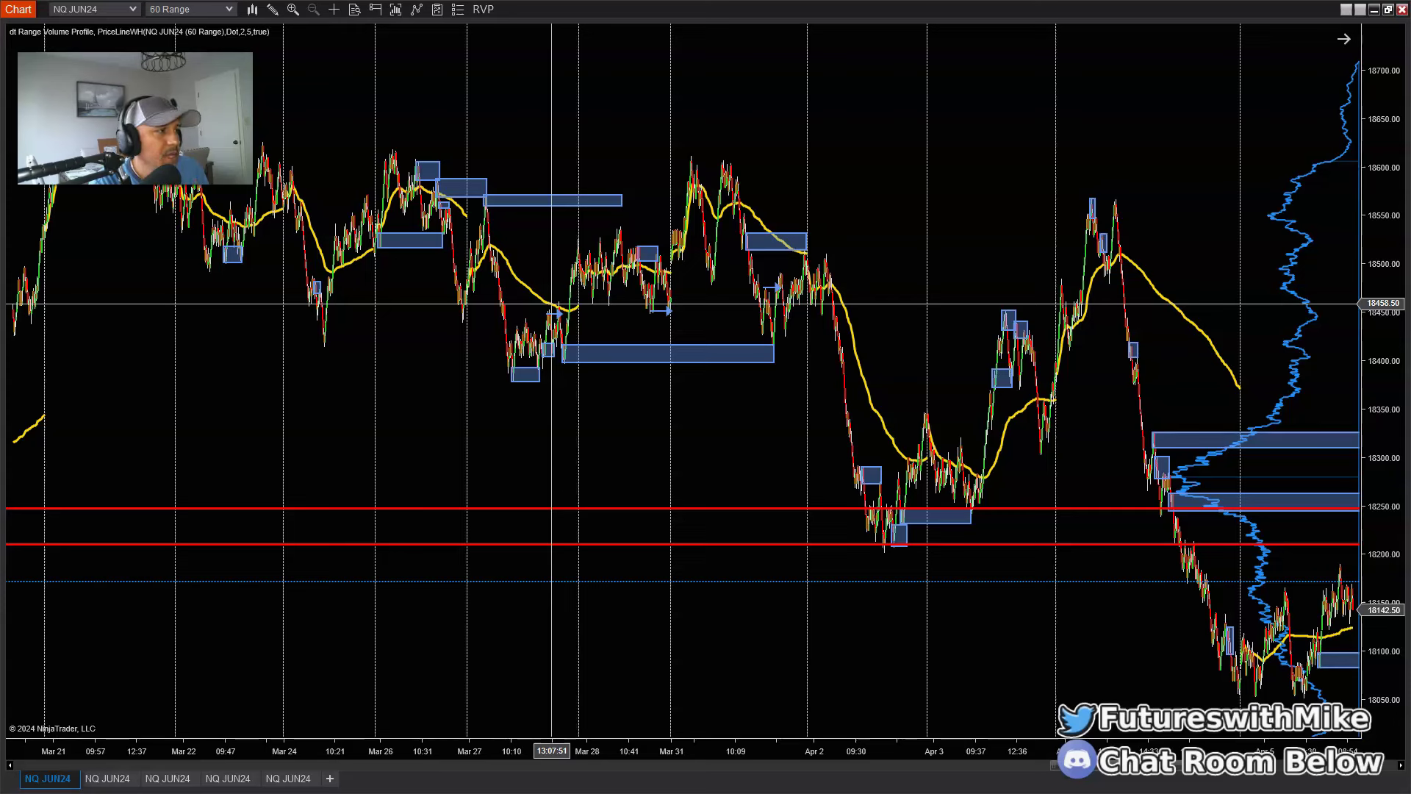
left_click(532, 305)
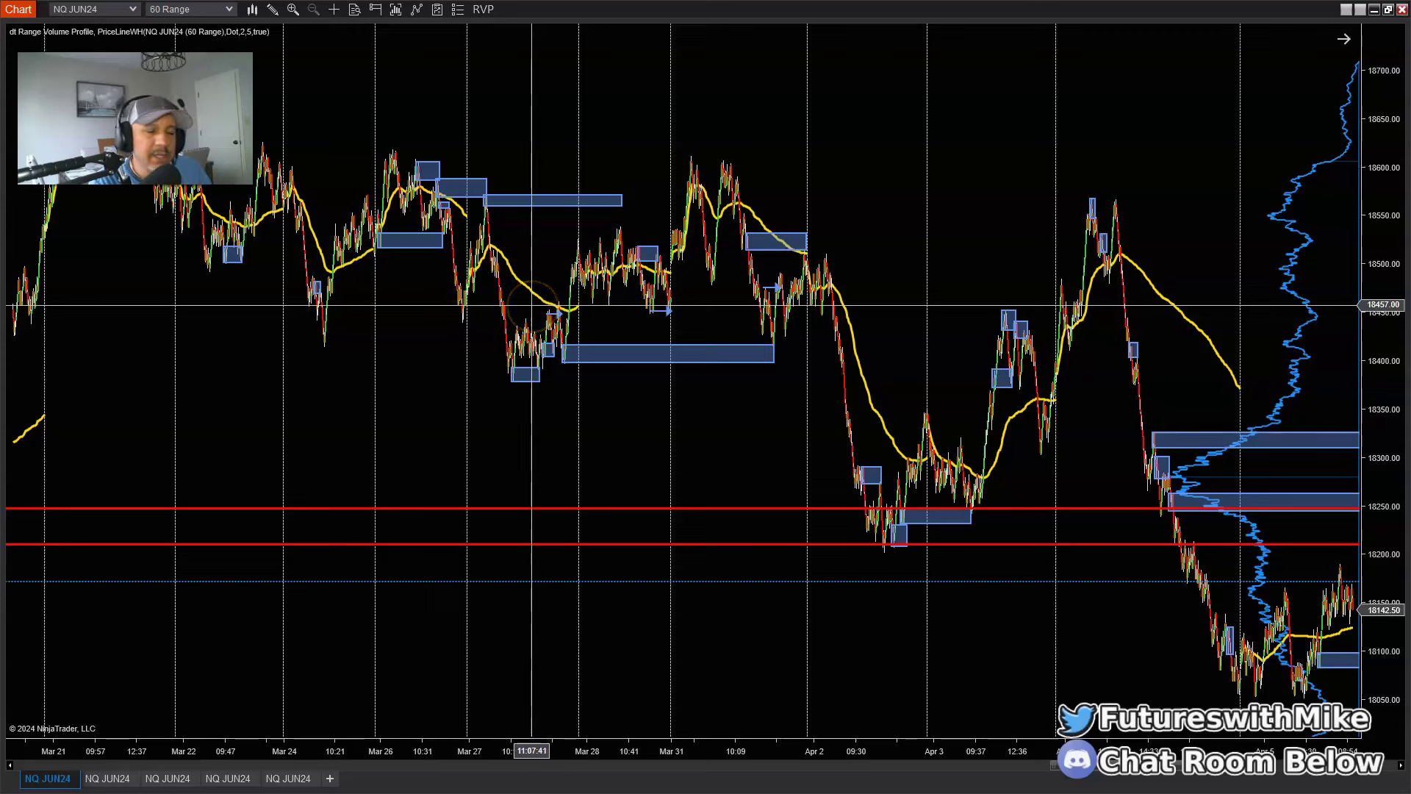
left_click(541, 331)
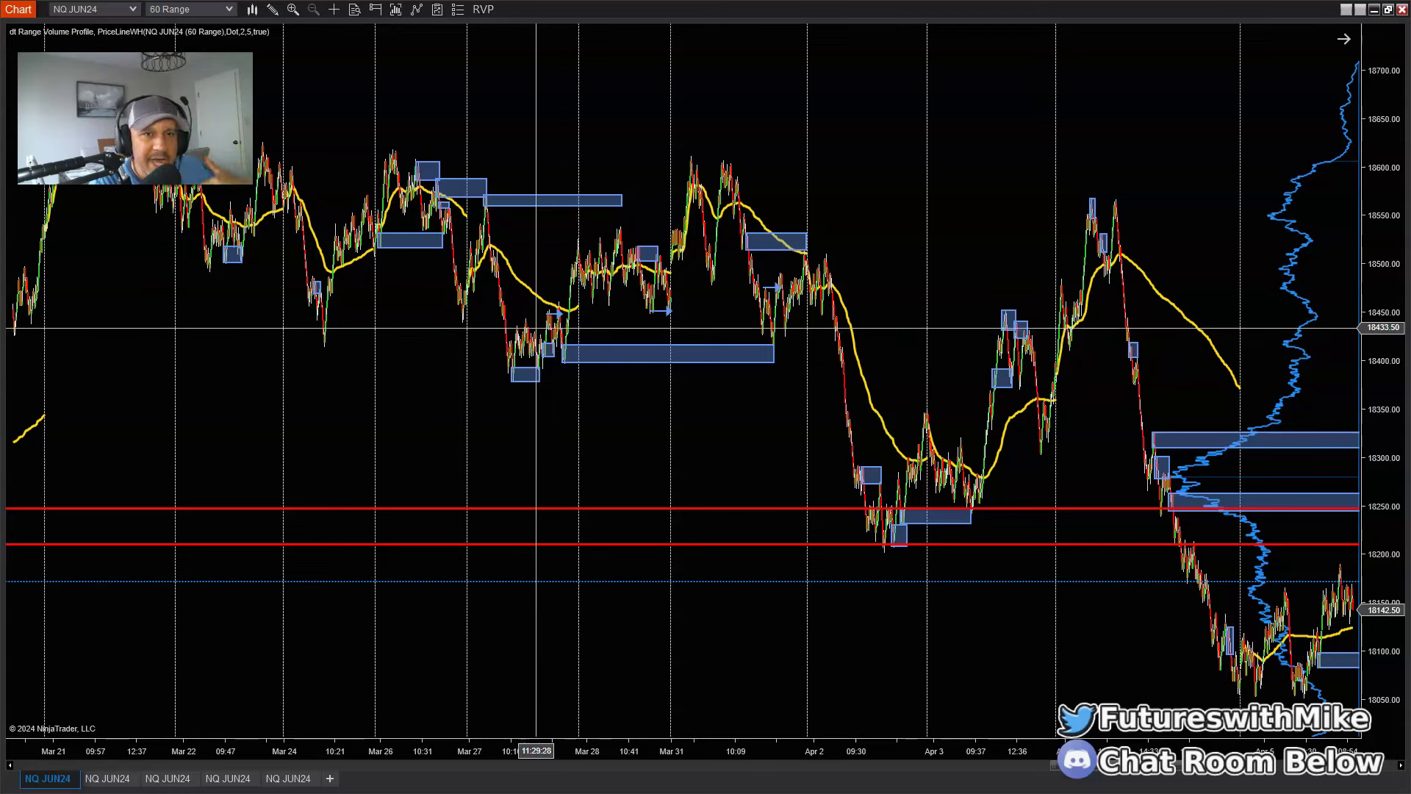
left_click(336, 299)
left_click(163, 185)
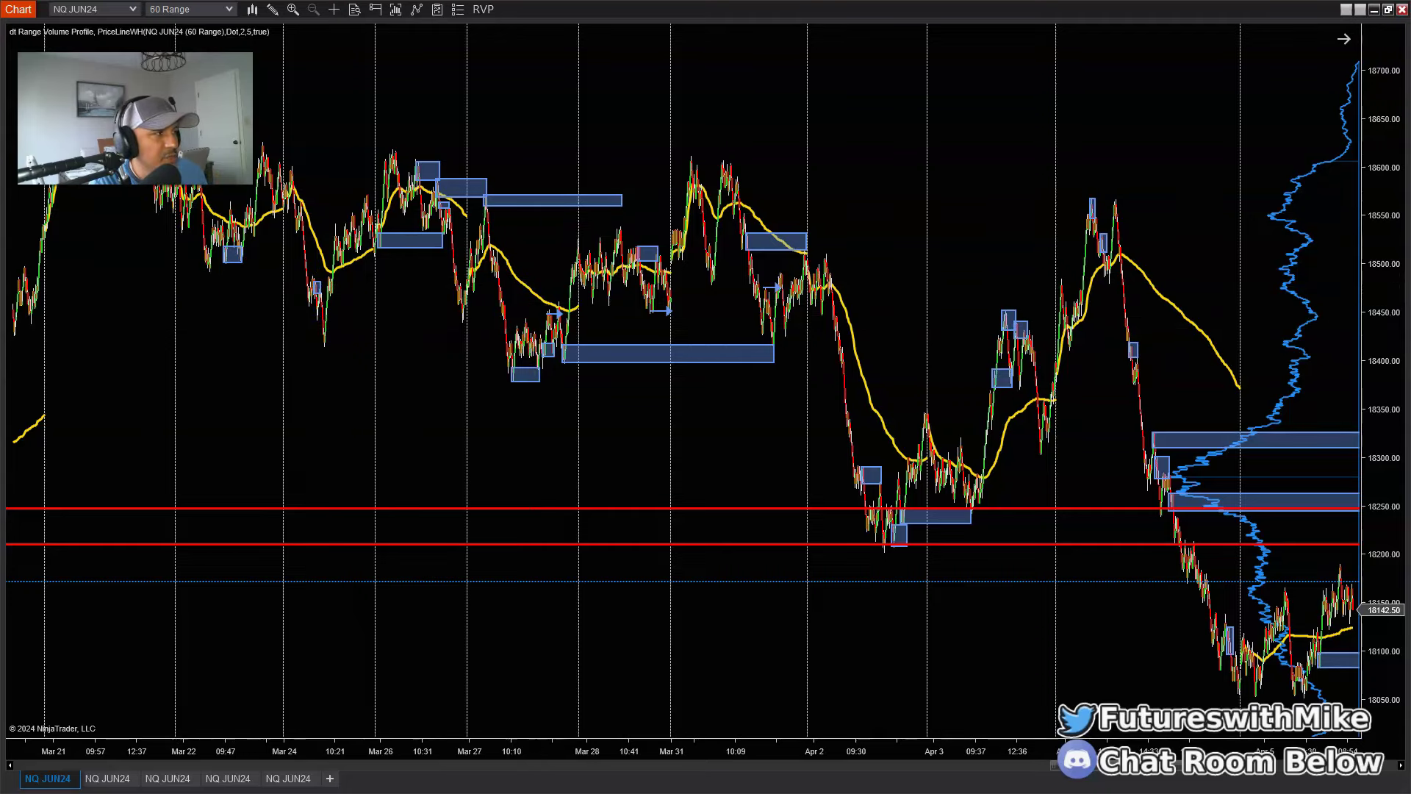
left_click(197, 266)
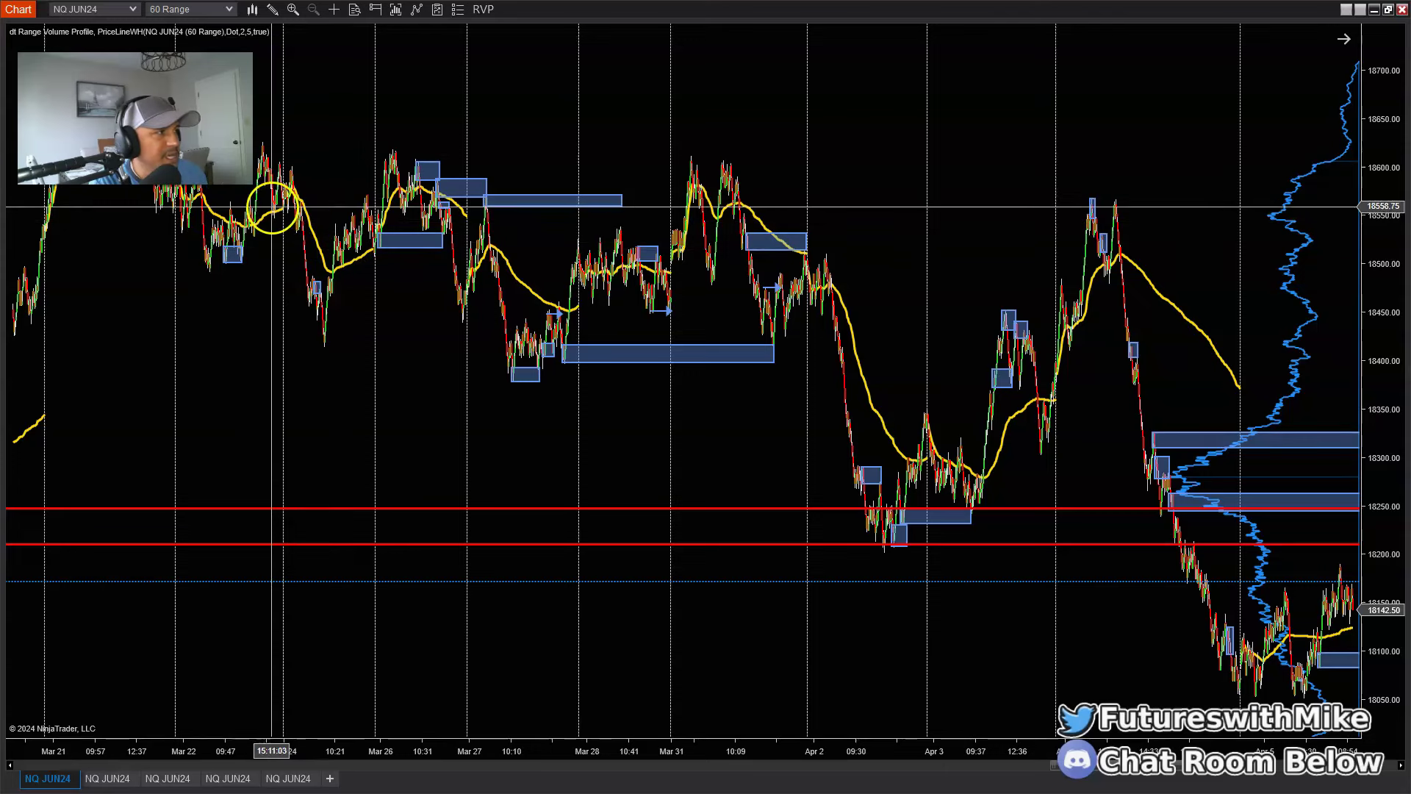
Step: Draw arrow lines from the March 21 high through the March 22–31 swings to the April 2 low
left_click(270, 10)
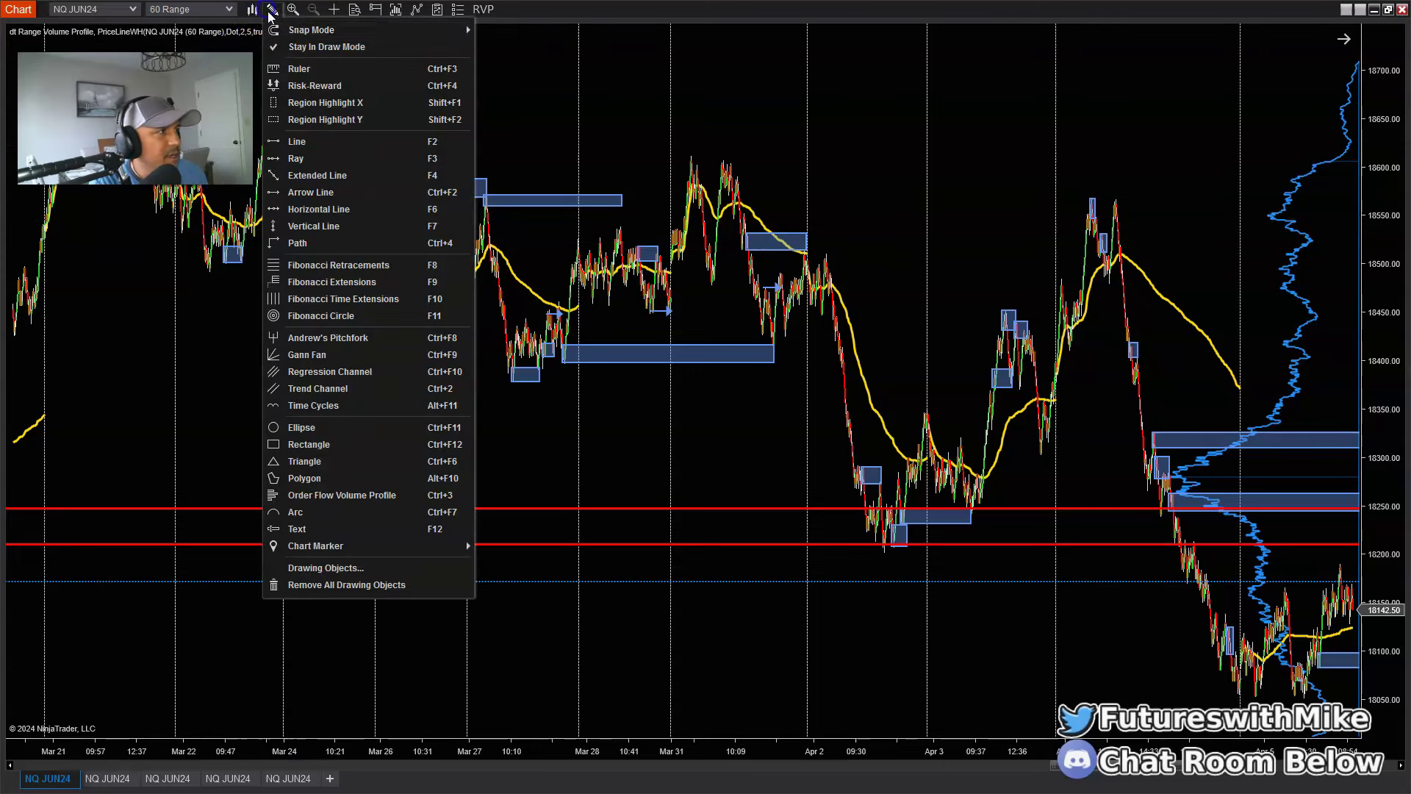
left_click(314, 194)
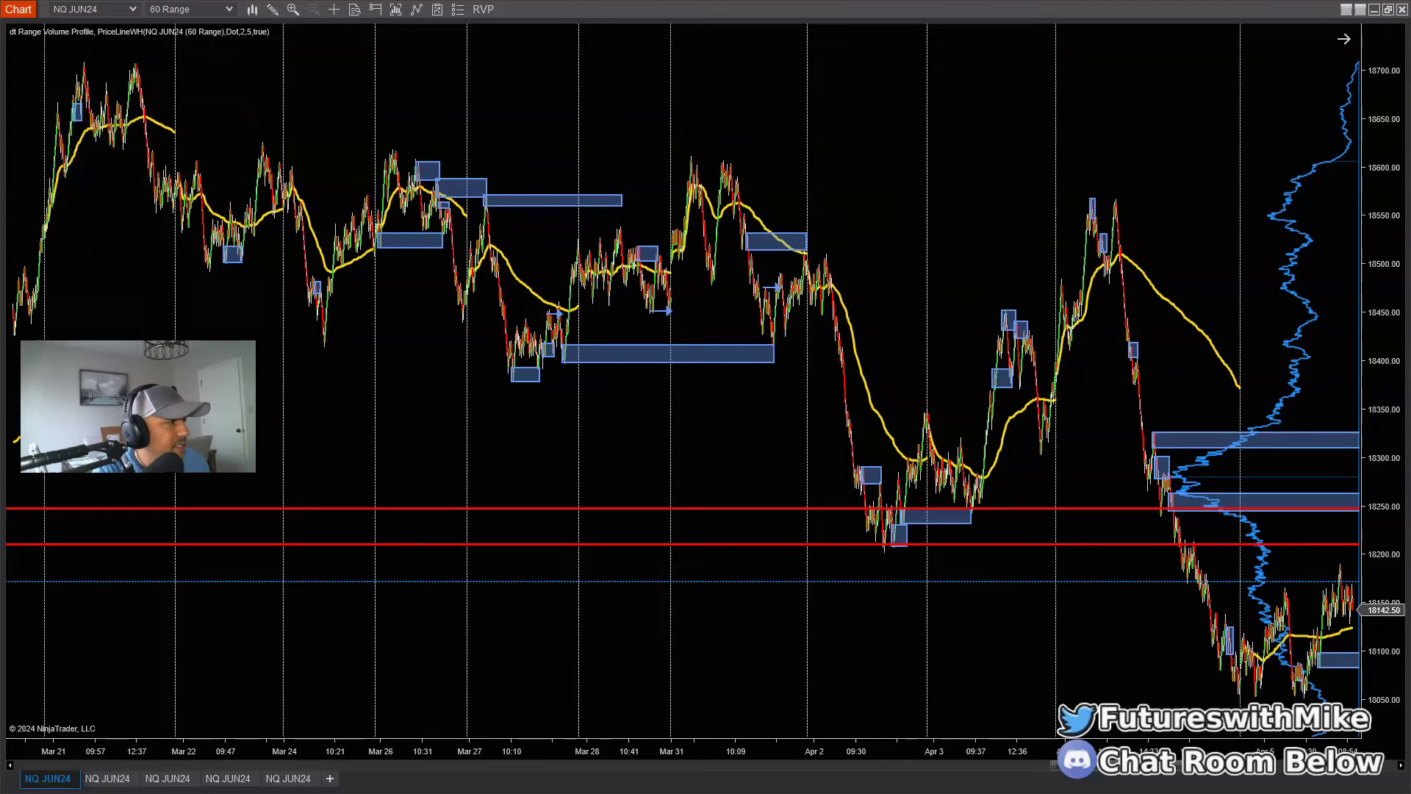
left_click(131, 66)
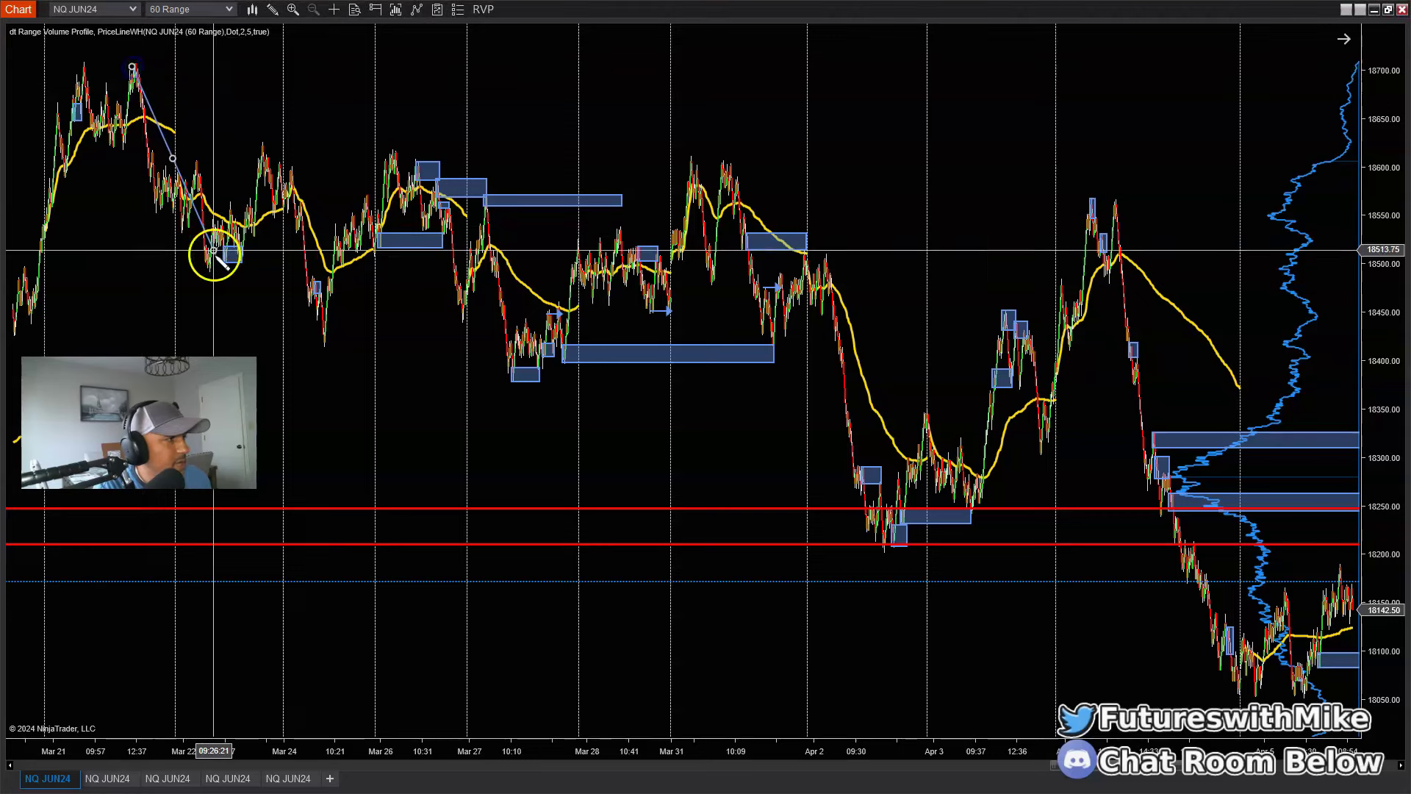
left_click(214, 254)
left_click(256, 142)
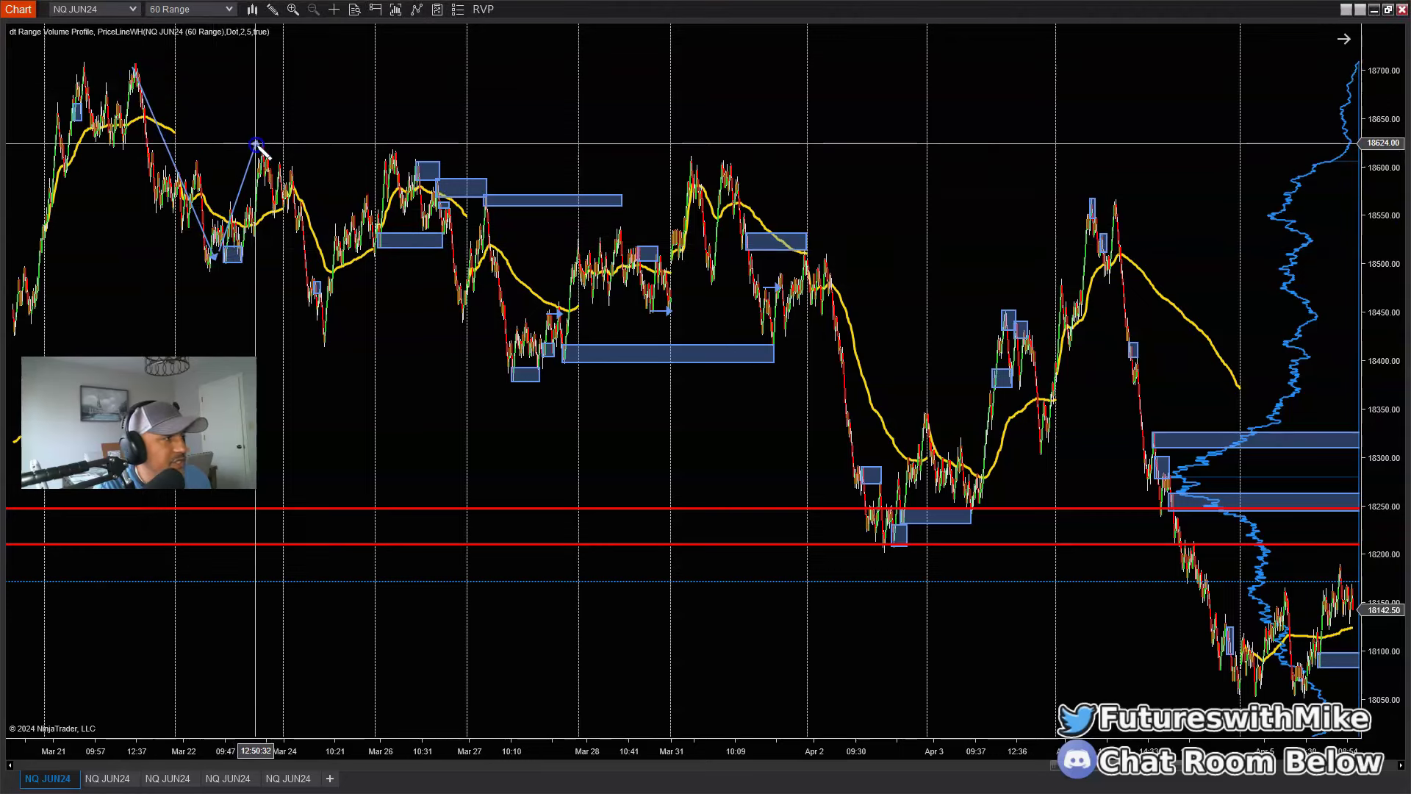
left_click(314, 329)
left_click(392, 154)
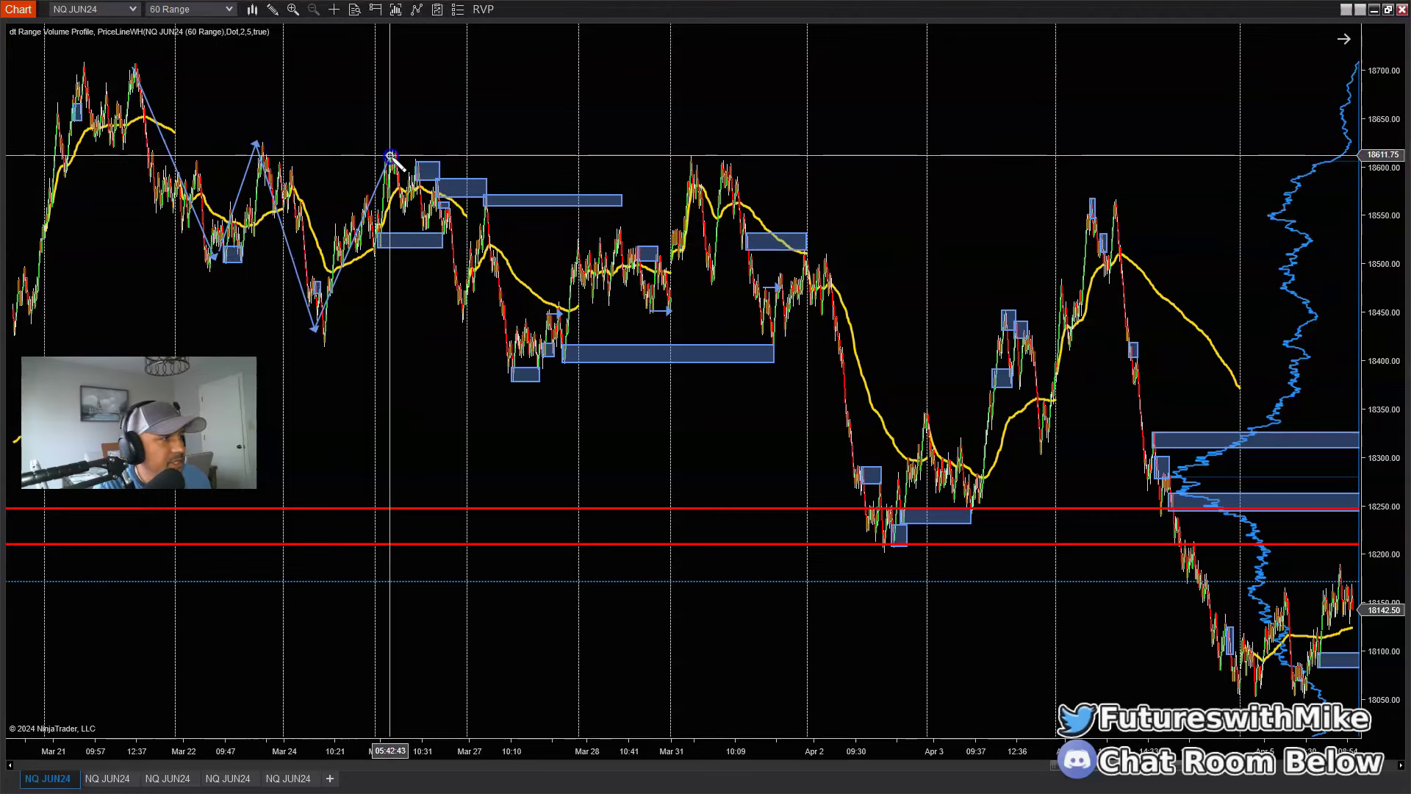
left_click(511, 374)
left_click(709, 166)
left_click(877, 512)
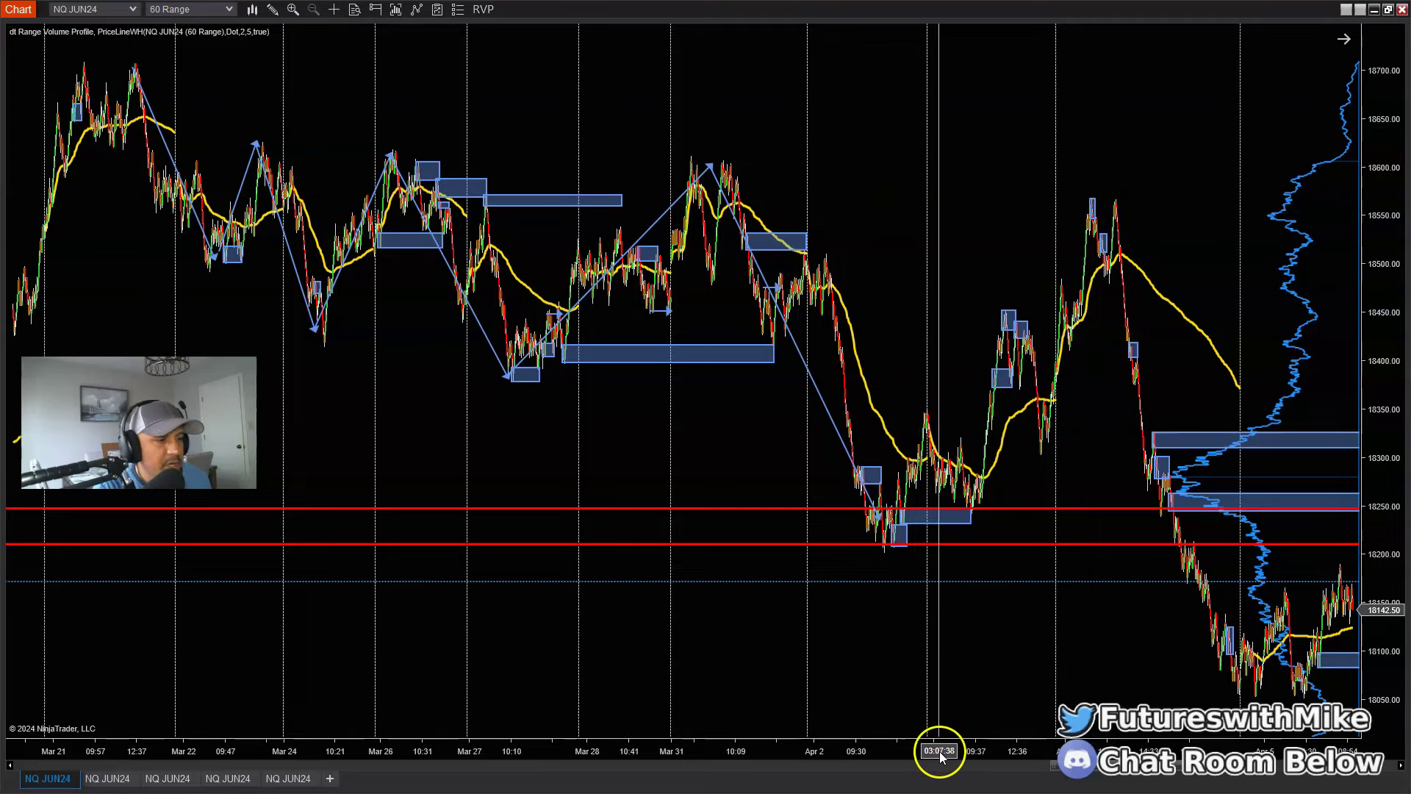
Step: Widen the bar spacing until April 1 through April 5 fills the chart
left_click_drag(939, 757, 705, 751)
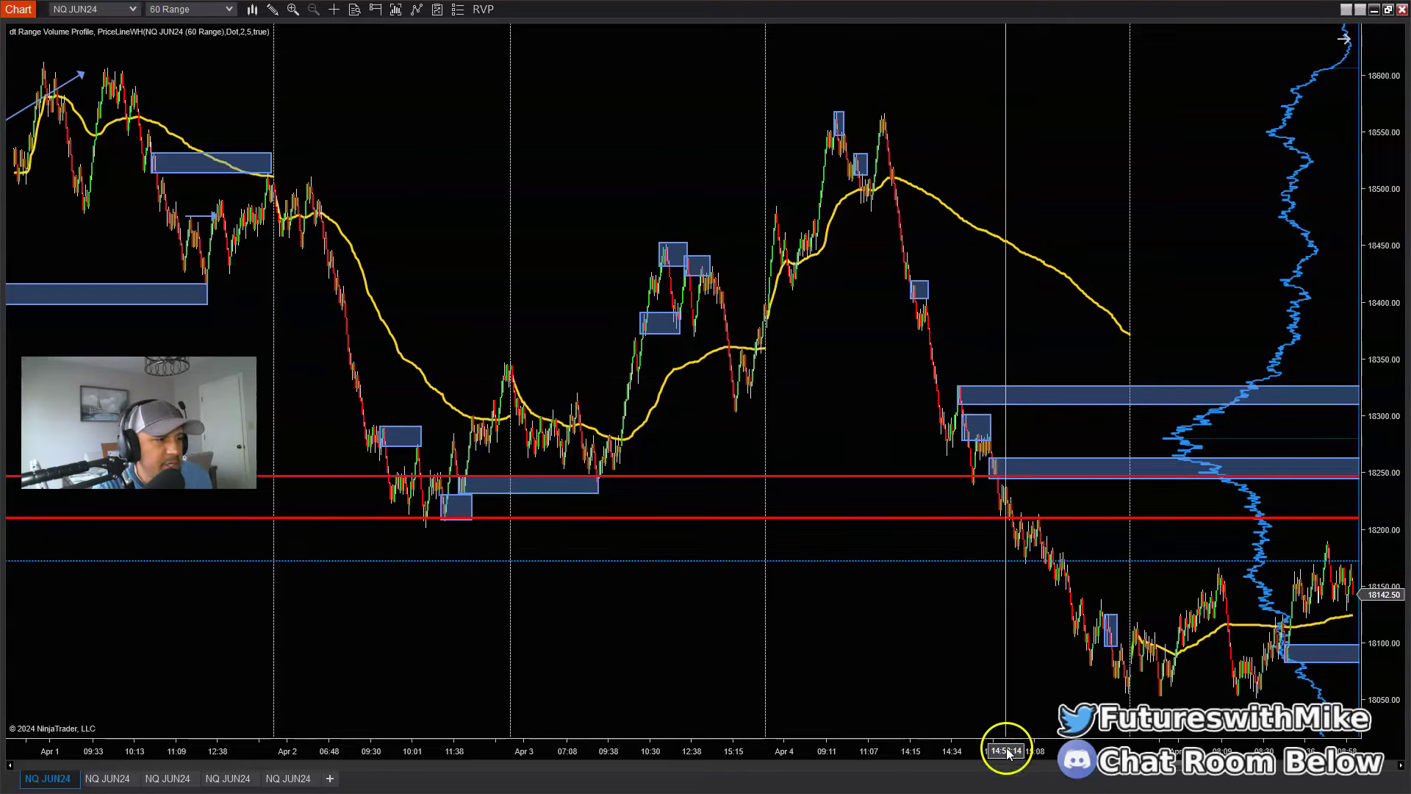
left_click_drag(1007, 750, 1051, 750)
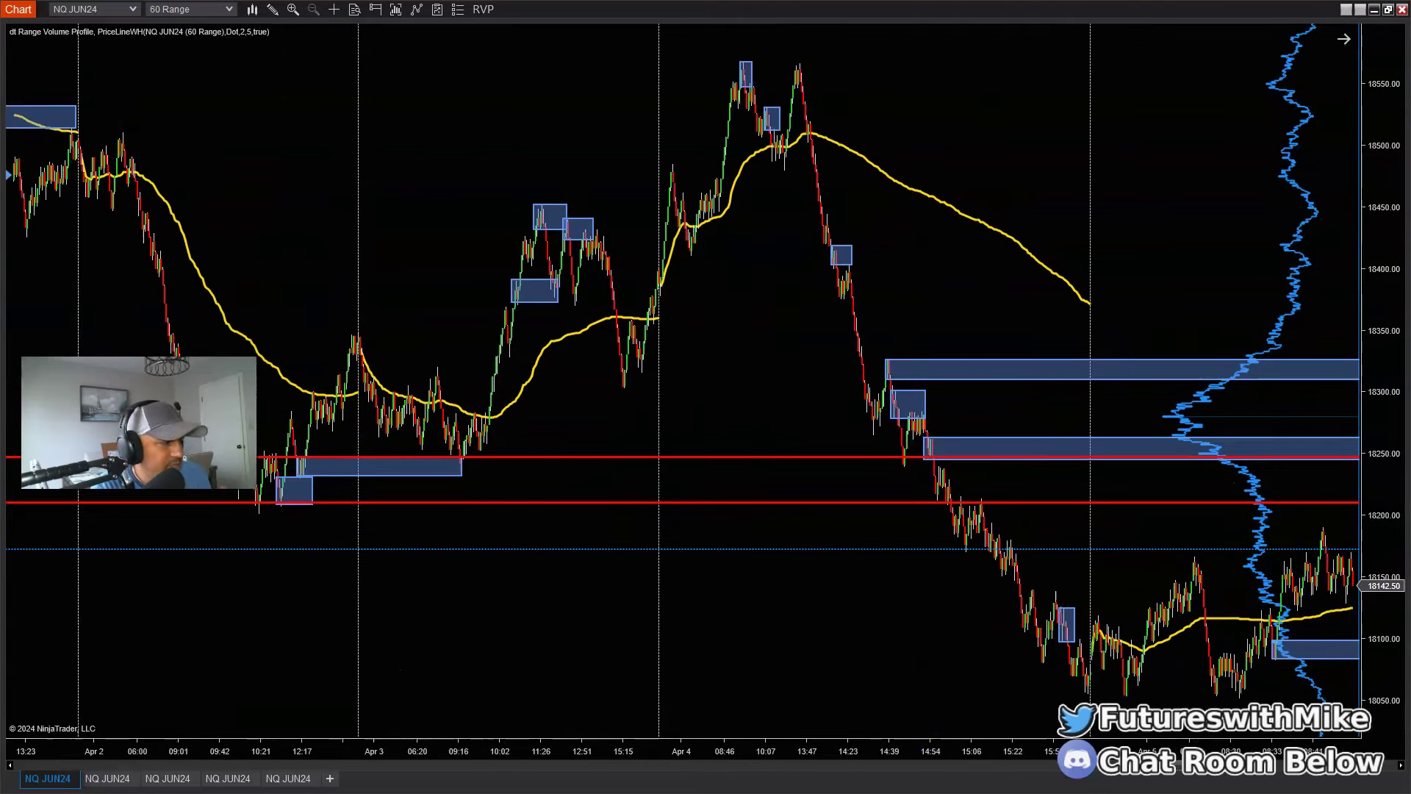
scroll(378, 410, "up", 3)
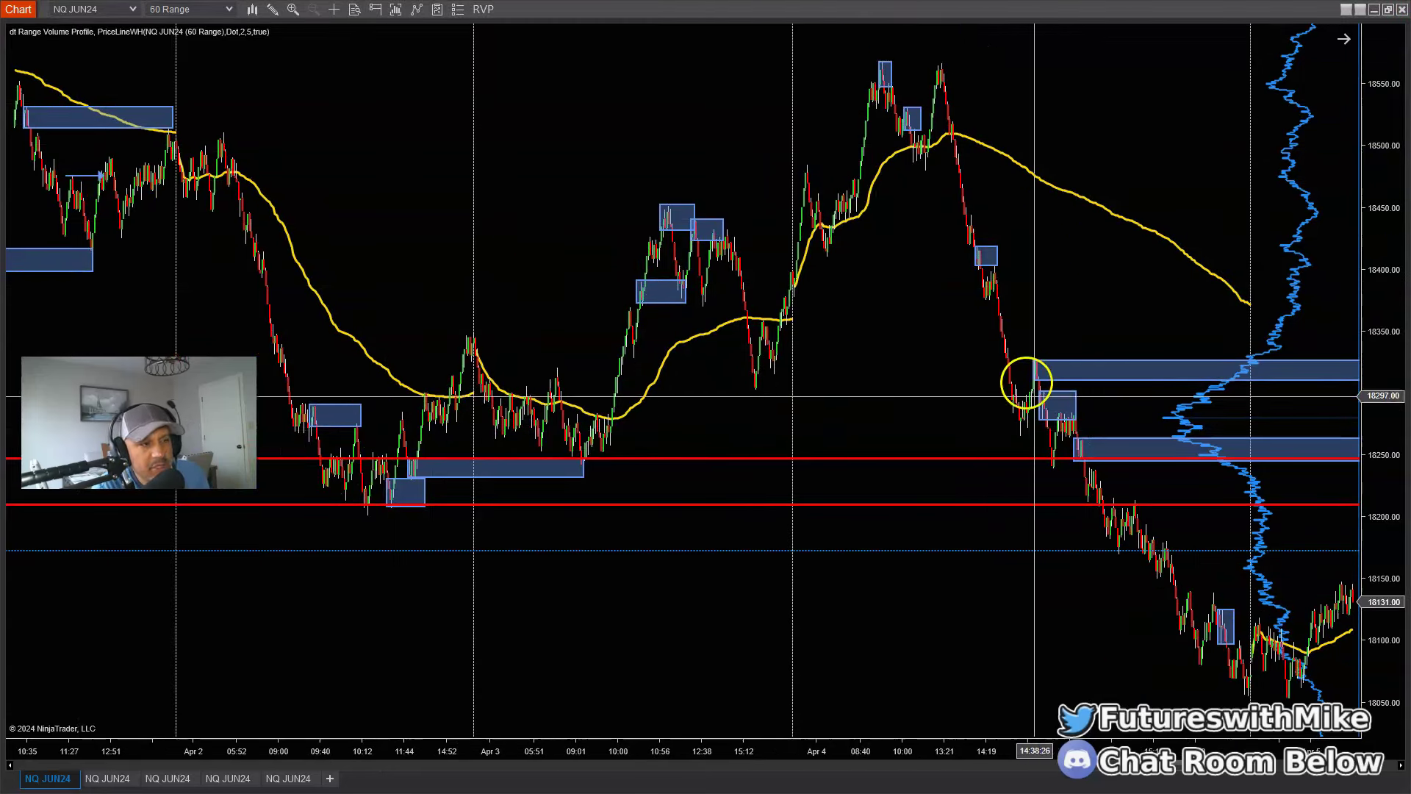
left_click_drag(1137, 334, 1065, 312)
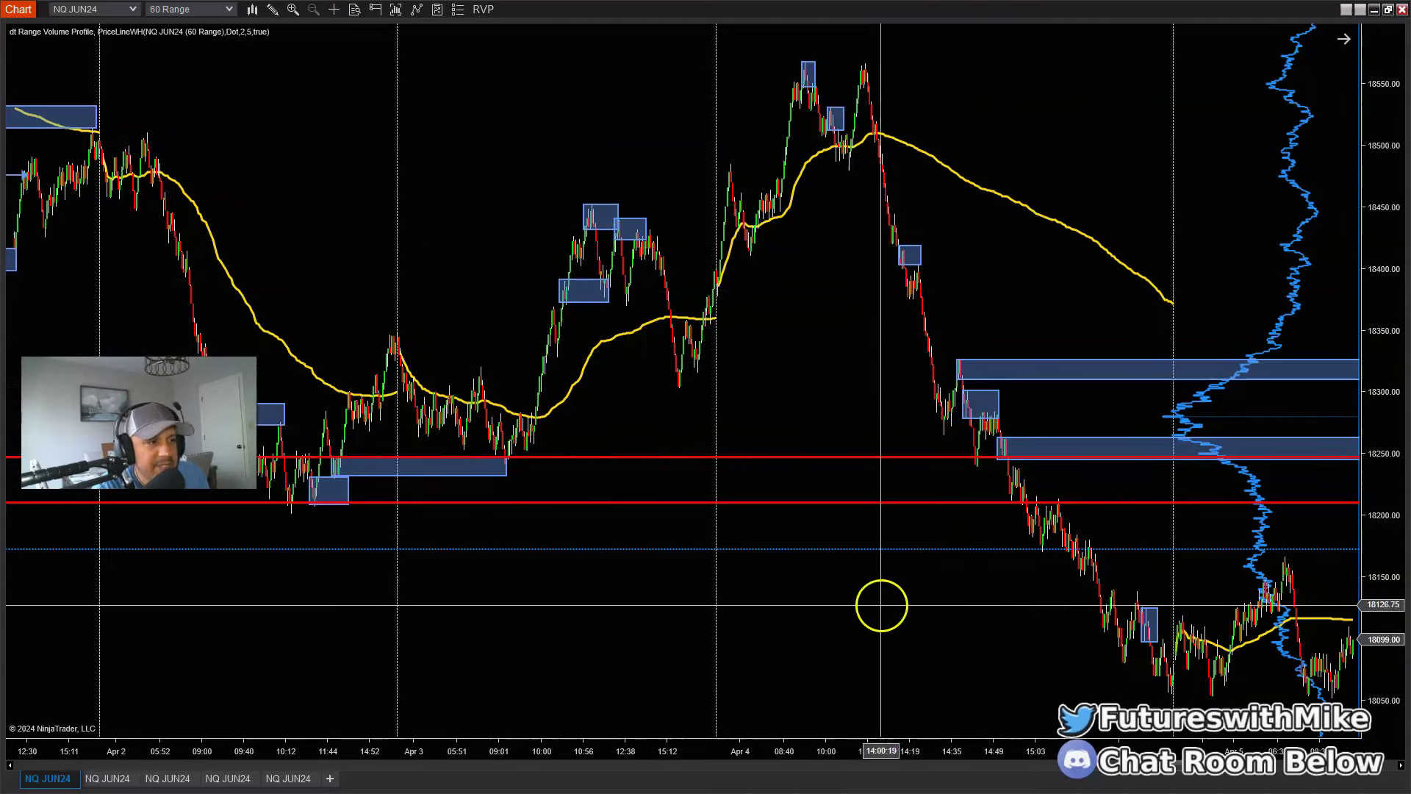
scroll(390, 520, "up", 3)
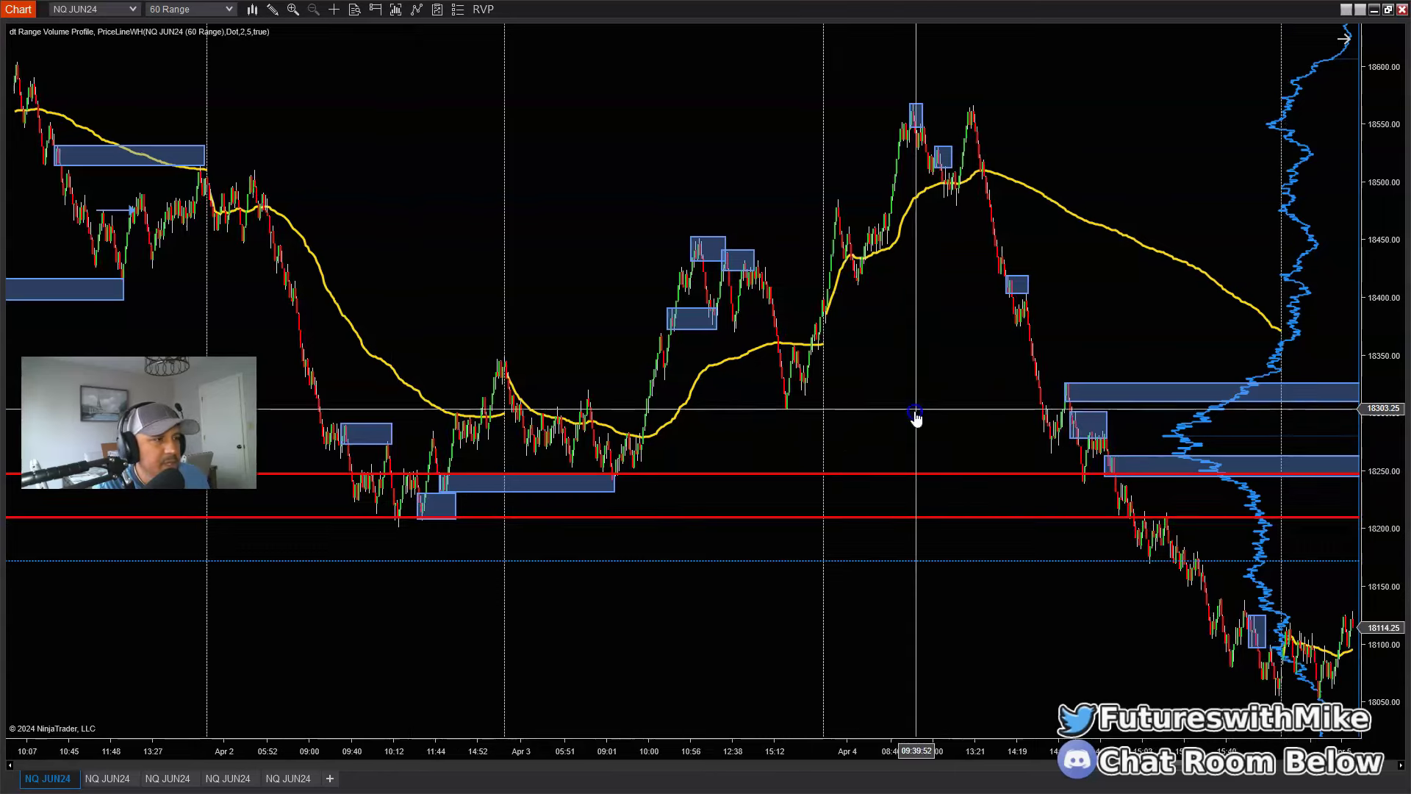
scroll(542, 334, "down", 1)
scroll(1080, 268, "down", 2)
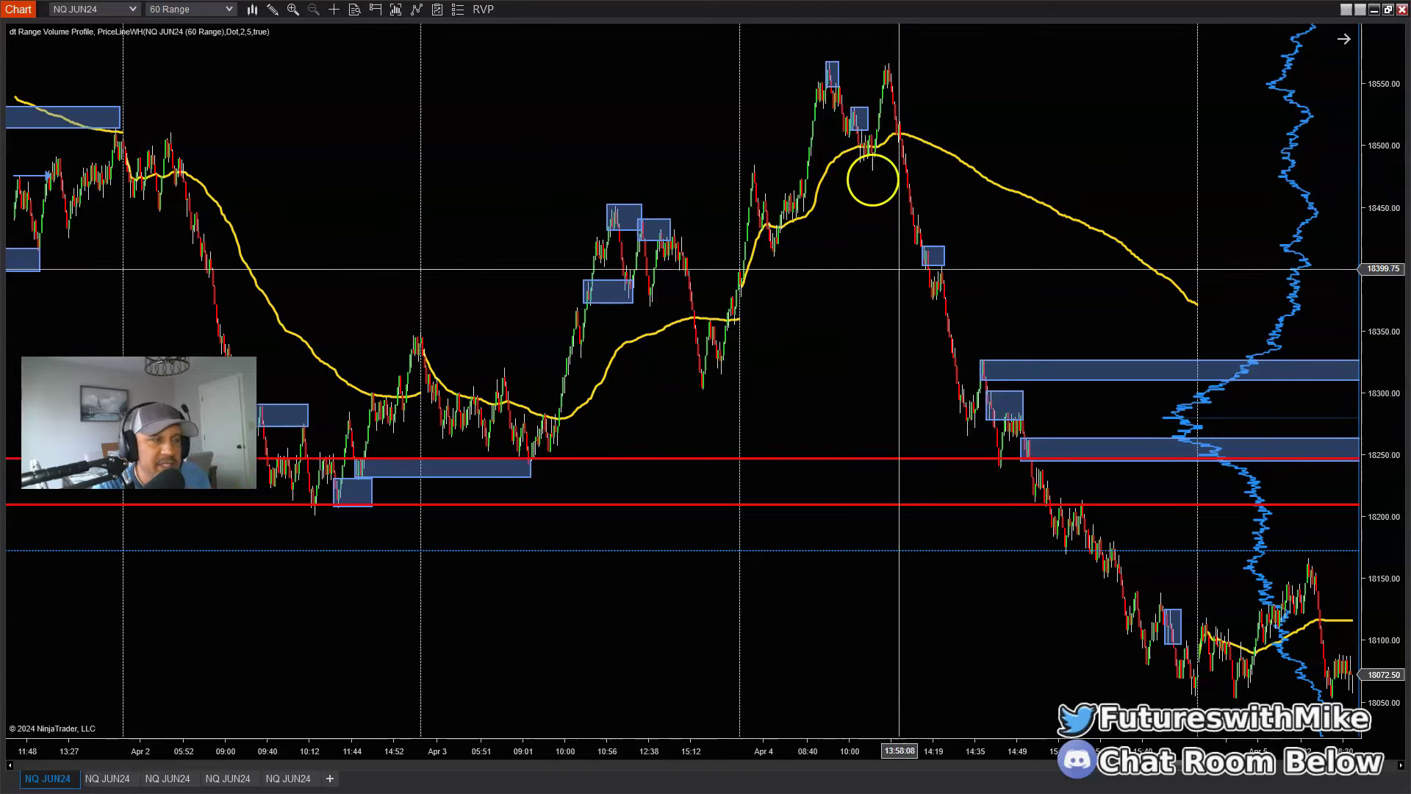
Step: Scroll the chart forward so the newest bars after the April 4 selloff show at the right edge
scroll(735, 397, "down", 3)
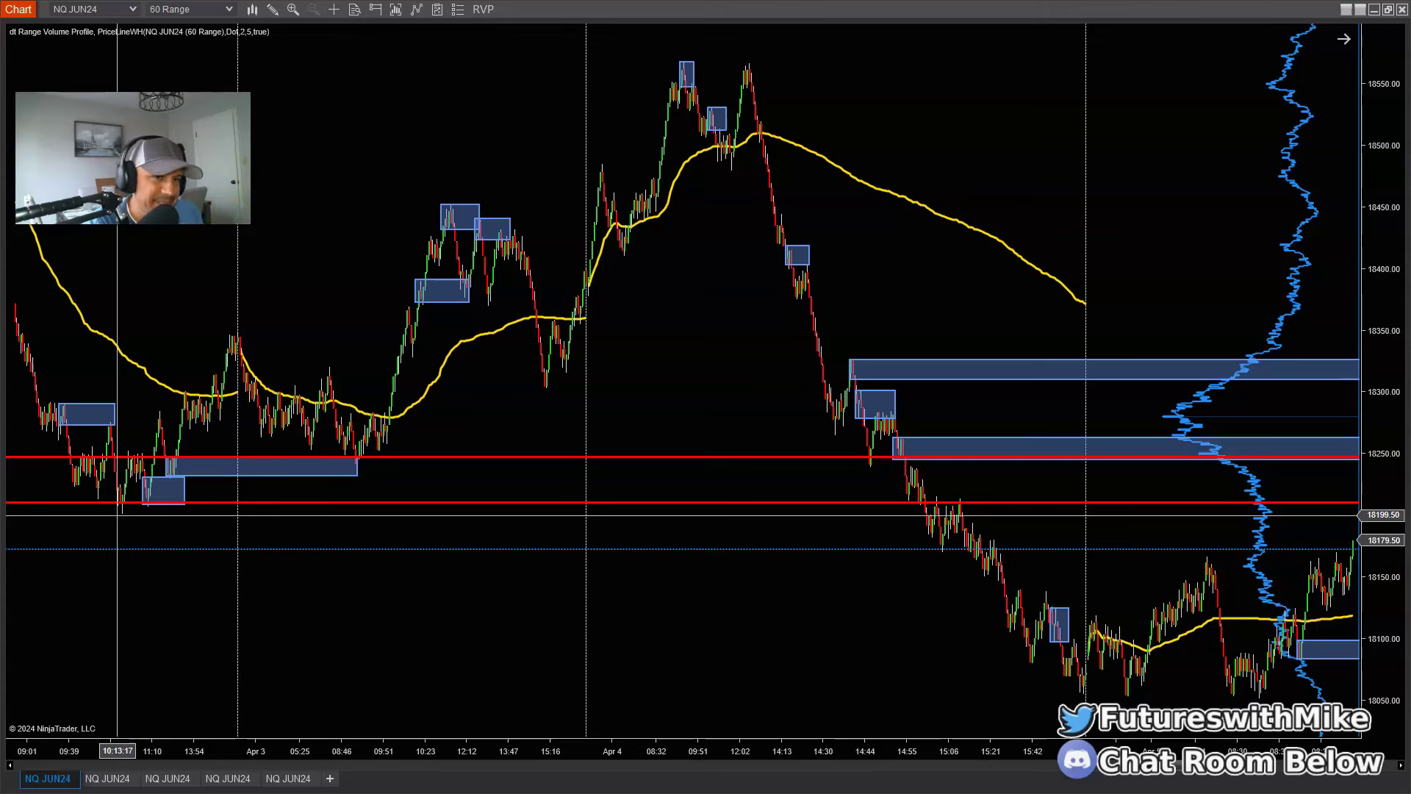
Step: Reframe the chart so the April 4 drop and the start of April 5 fill the view
left_click_drag(1023, 748, 1125, 332)
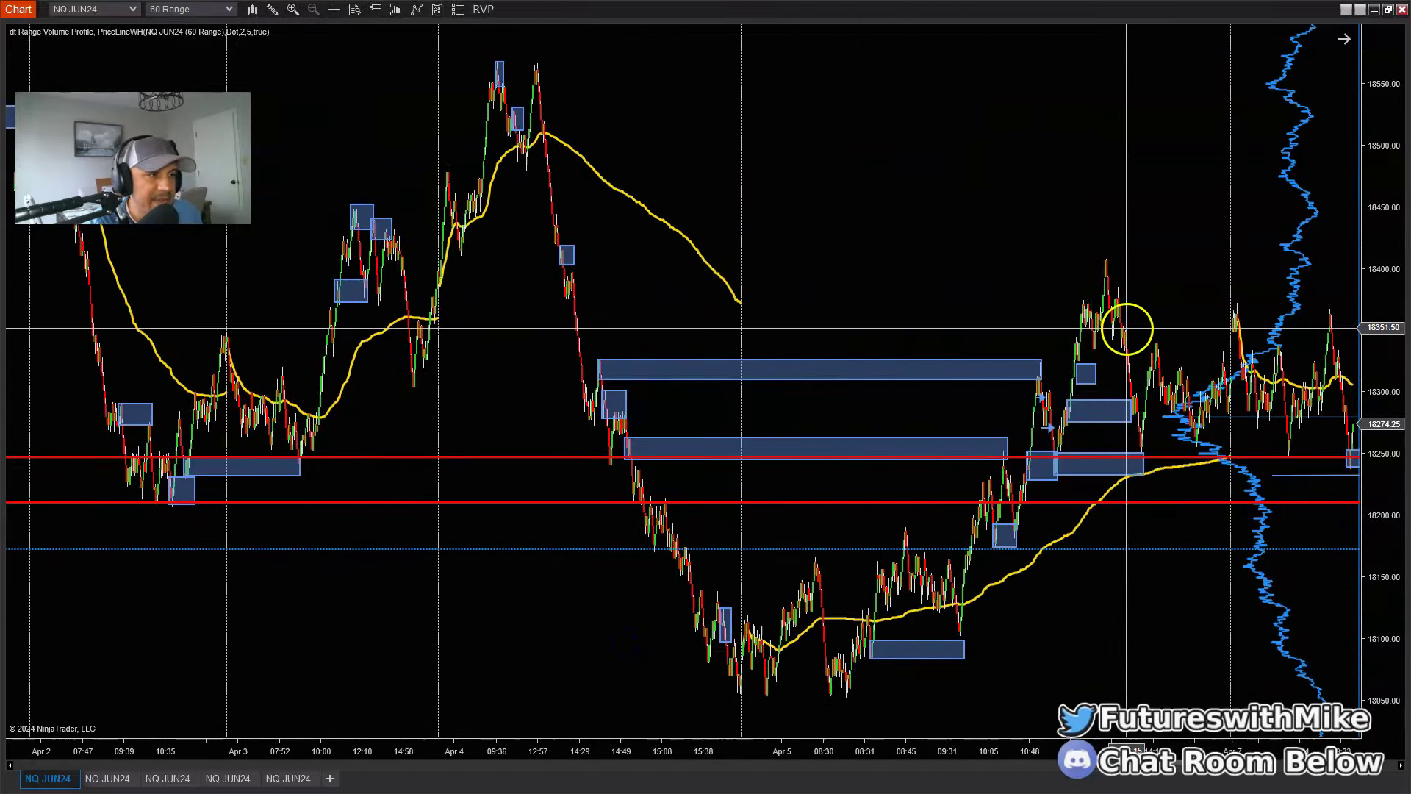
scroll(519, 427, "down", 3)
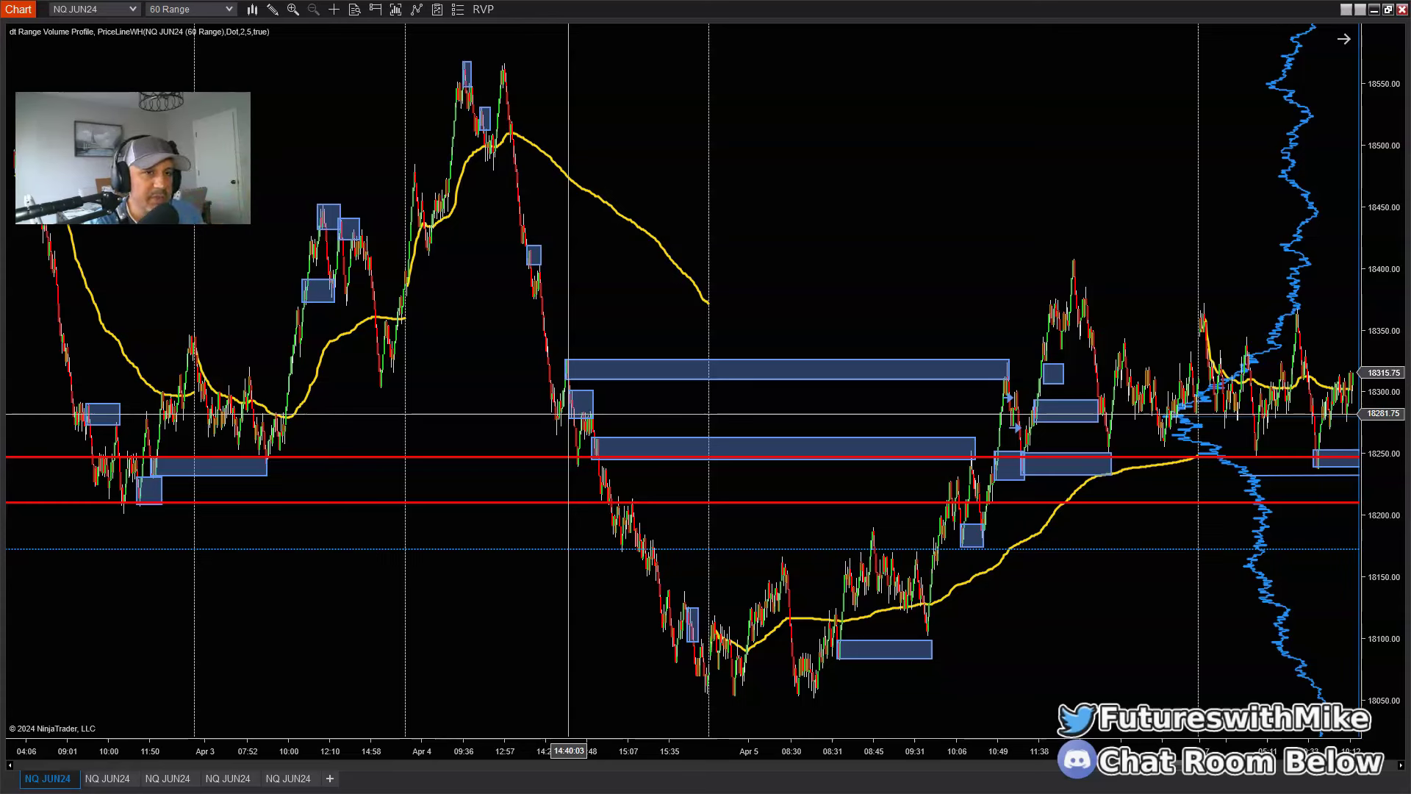
left_click(564, 408)
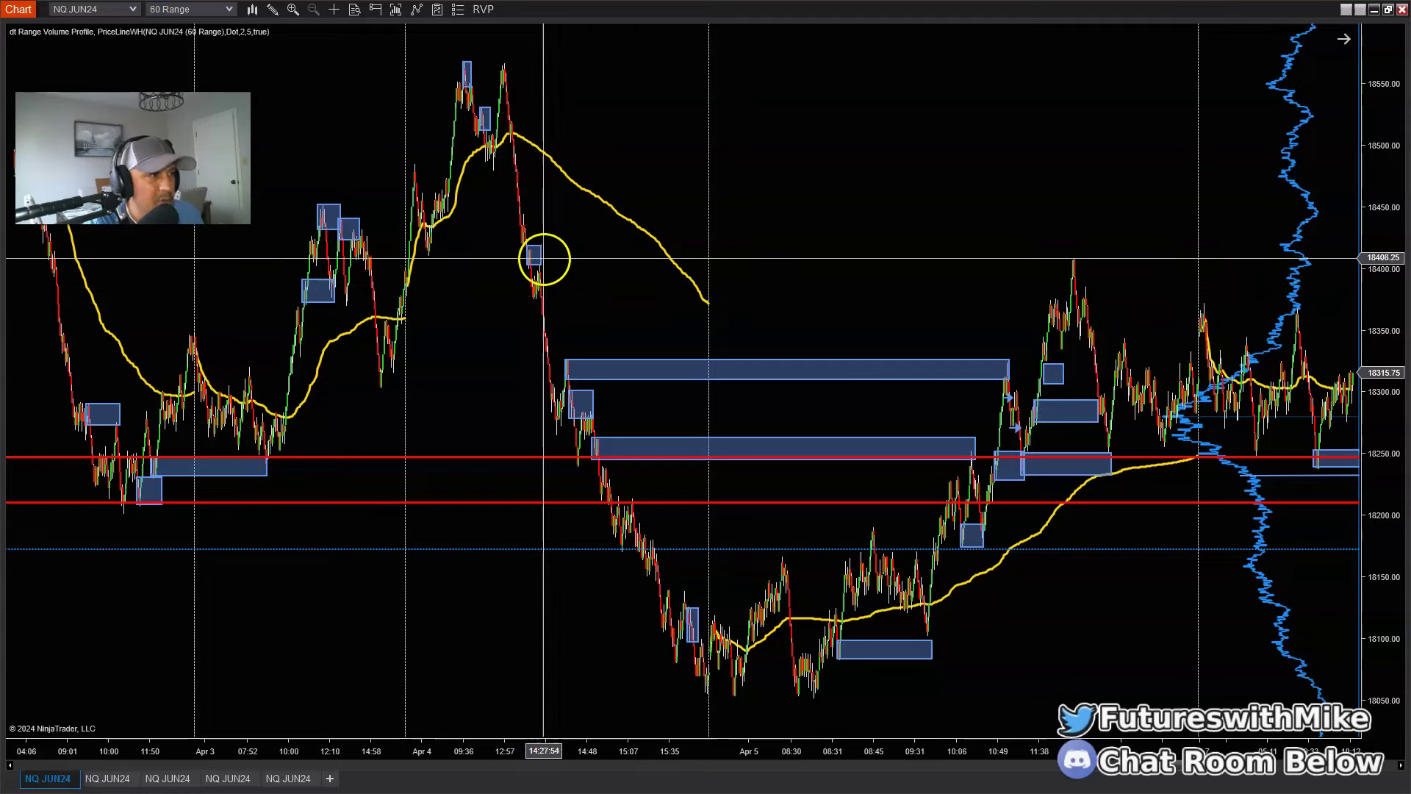
left_click_drag(661, 302, 1007, 302)
left_click_drag(977, 748, 720, 748)
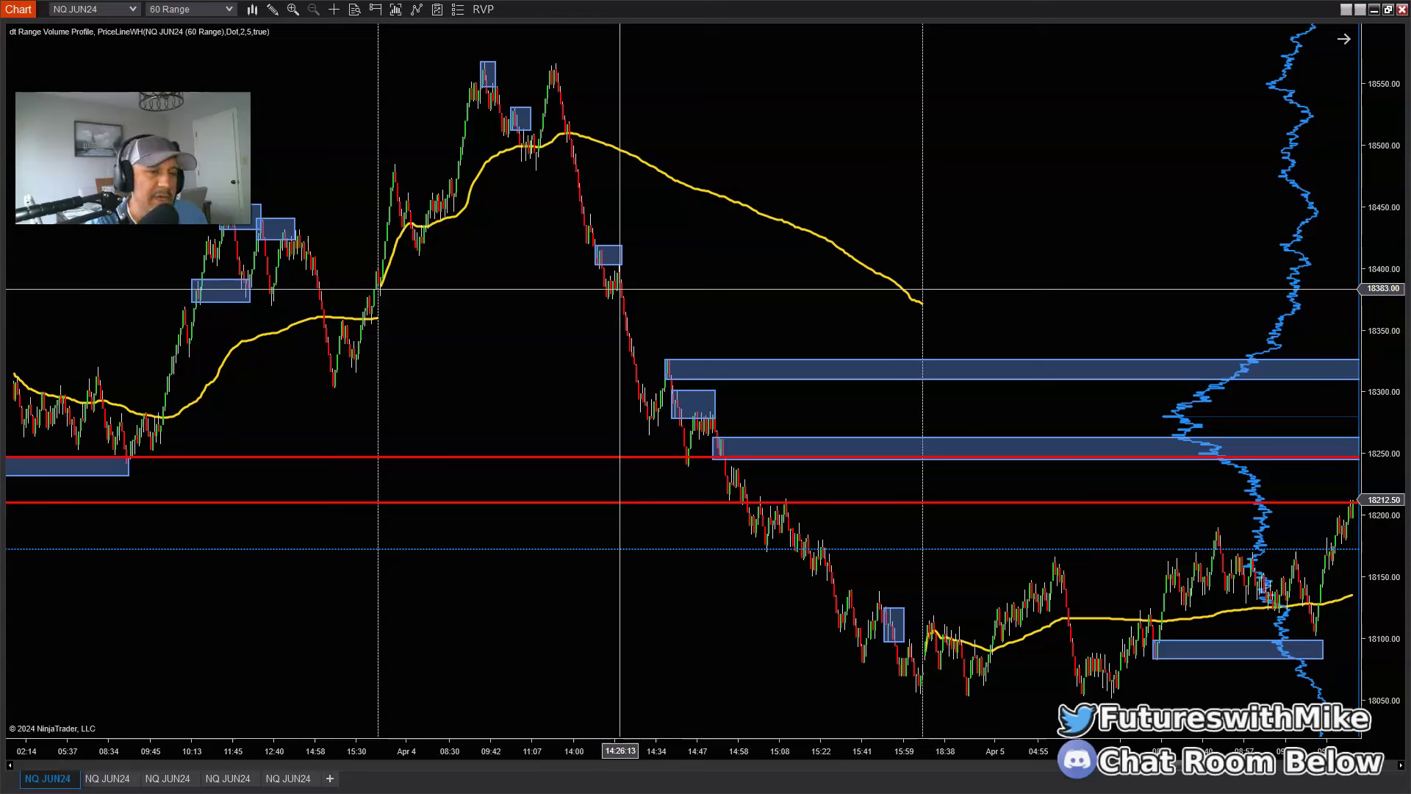
Step: Compress the bars and scroll forward to show April 2 through the April 5 rebound
left_click_drag(500, 749, 586, 731)
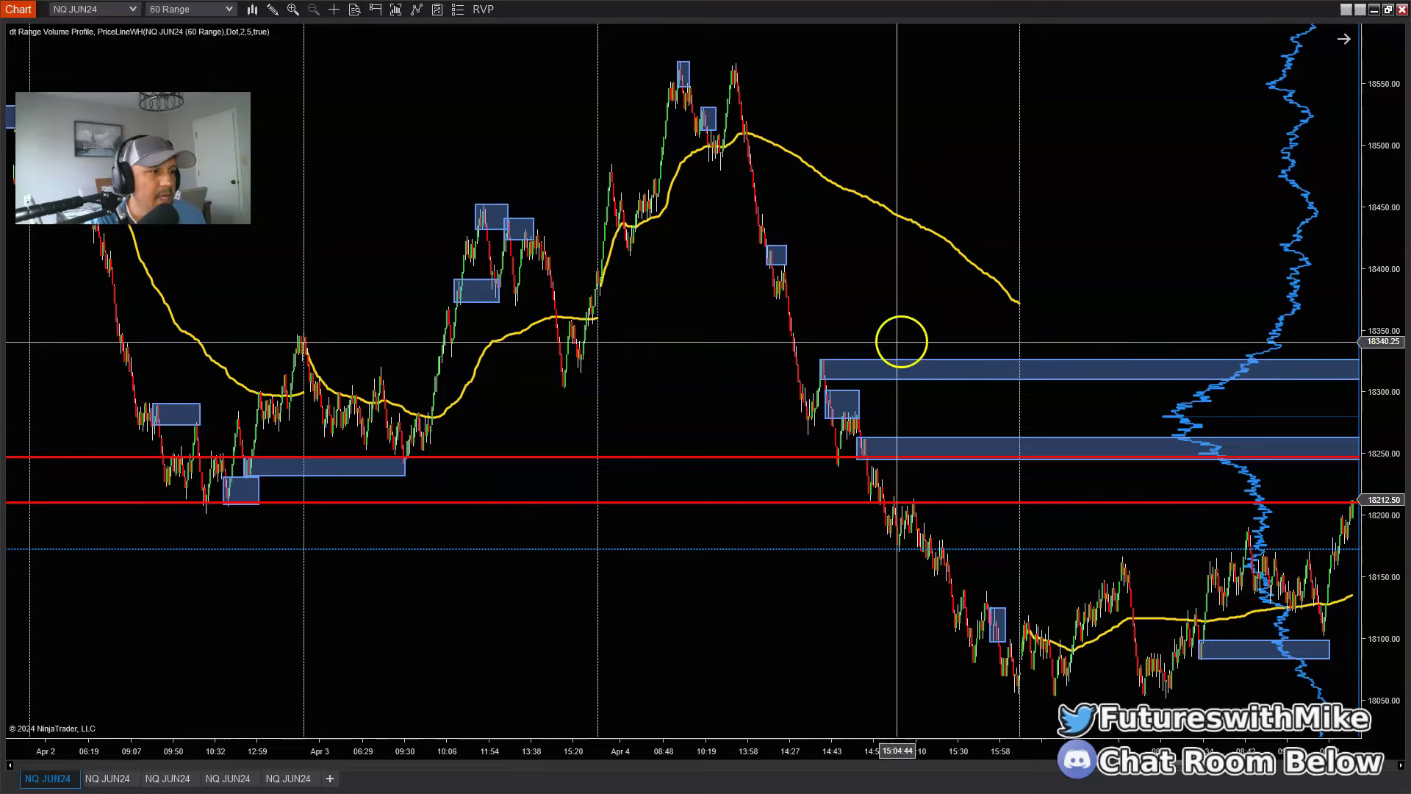
scroll(1133, 299, "down", 5)
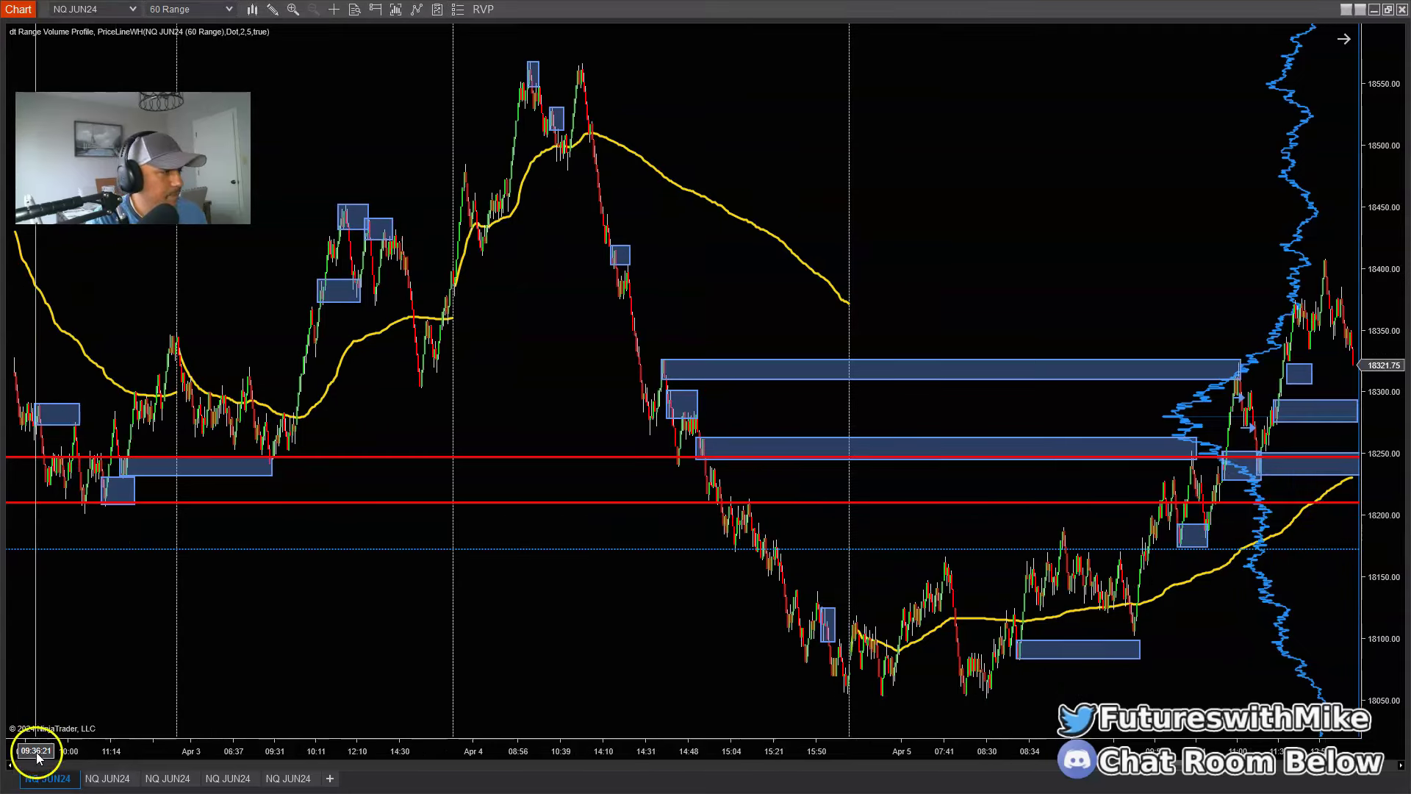
Step: Pan back and adjust bar spacing so April 3 through the April 4 selloff fills the chart
left_click_drag(919, 280, 1166, 324)
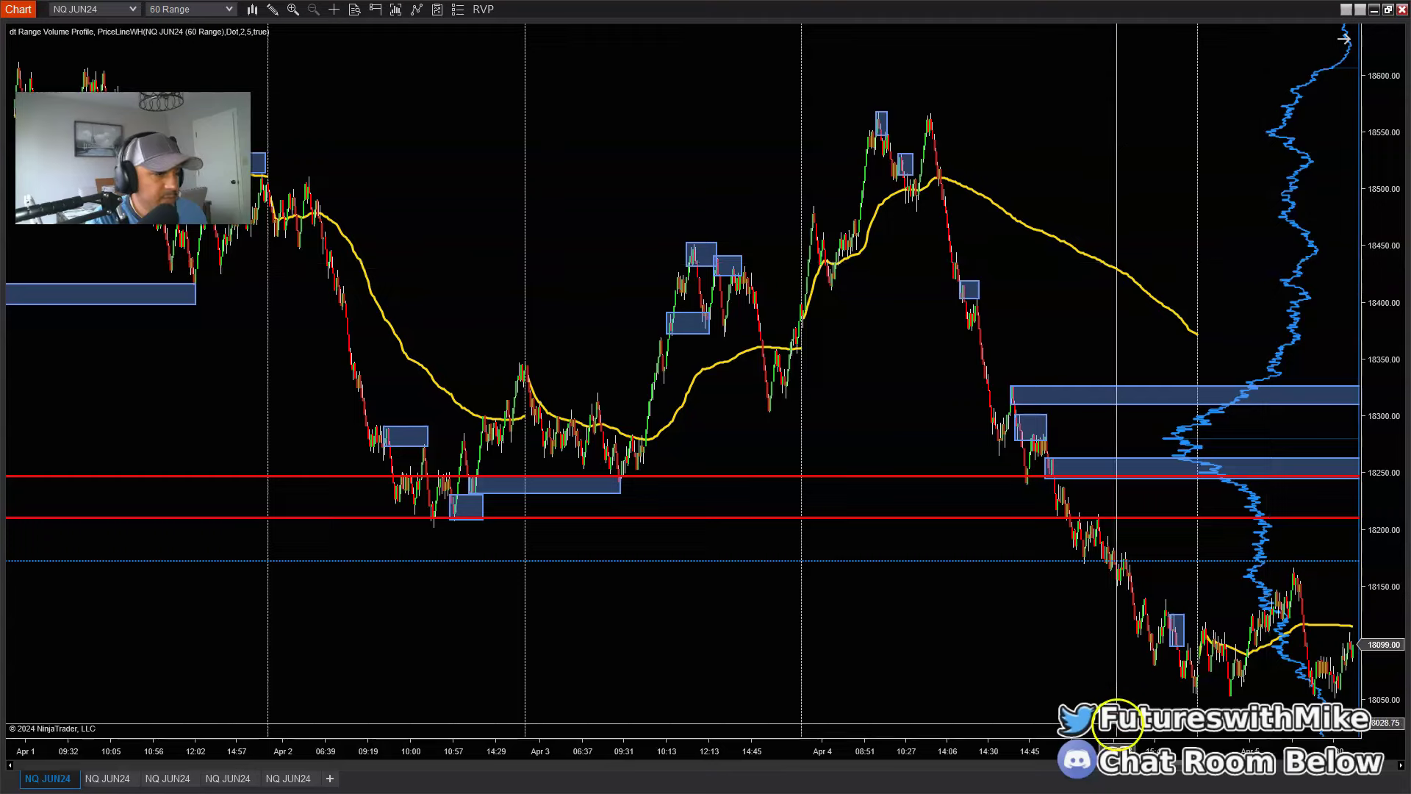
left_click_drag(1090, 757, 923, 746)
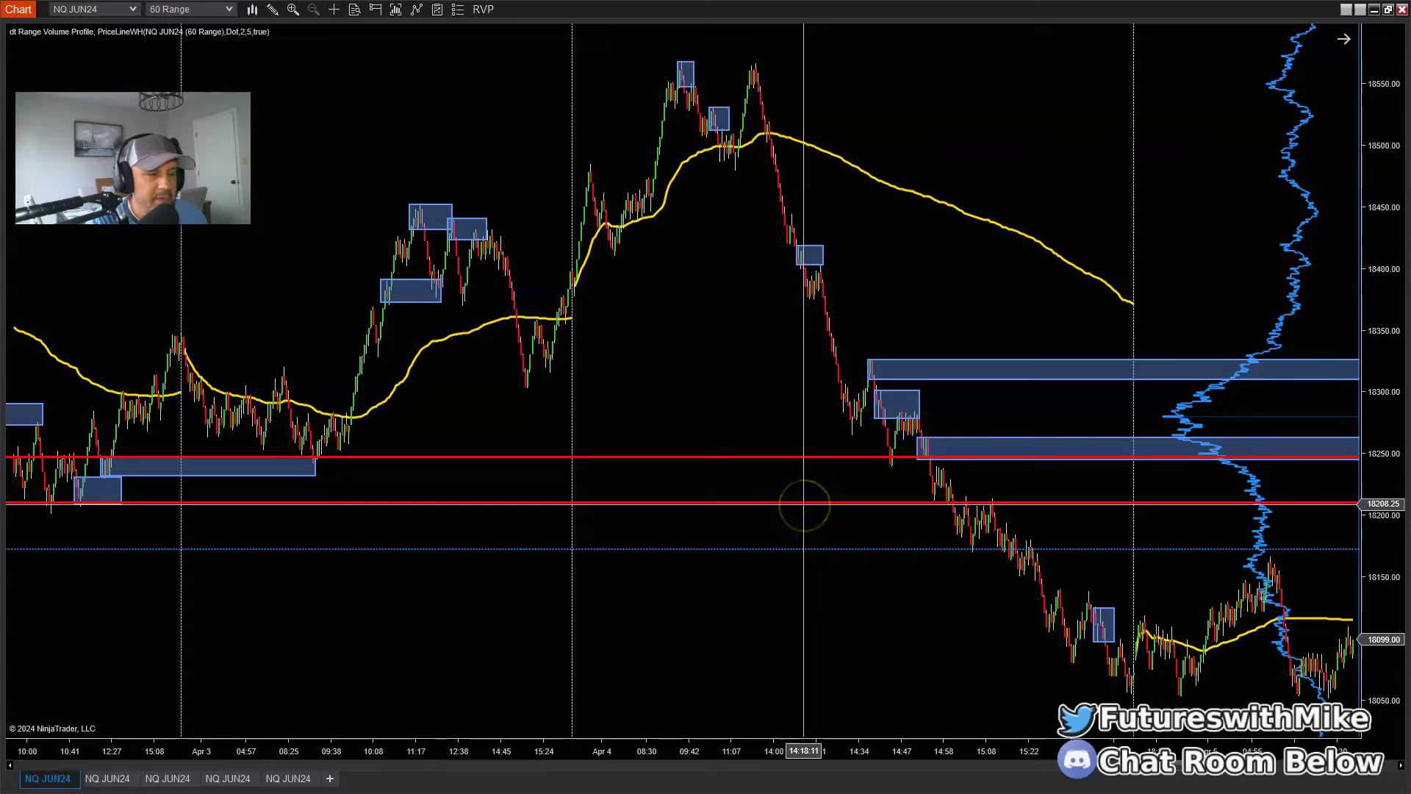
left_click_drag(419, 765, 435, 536)
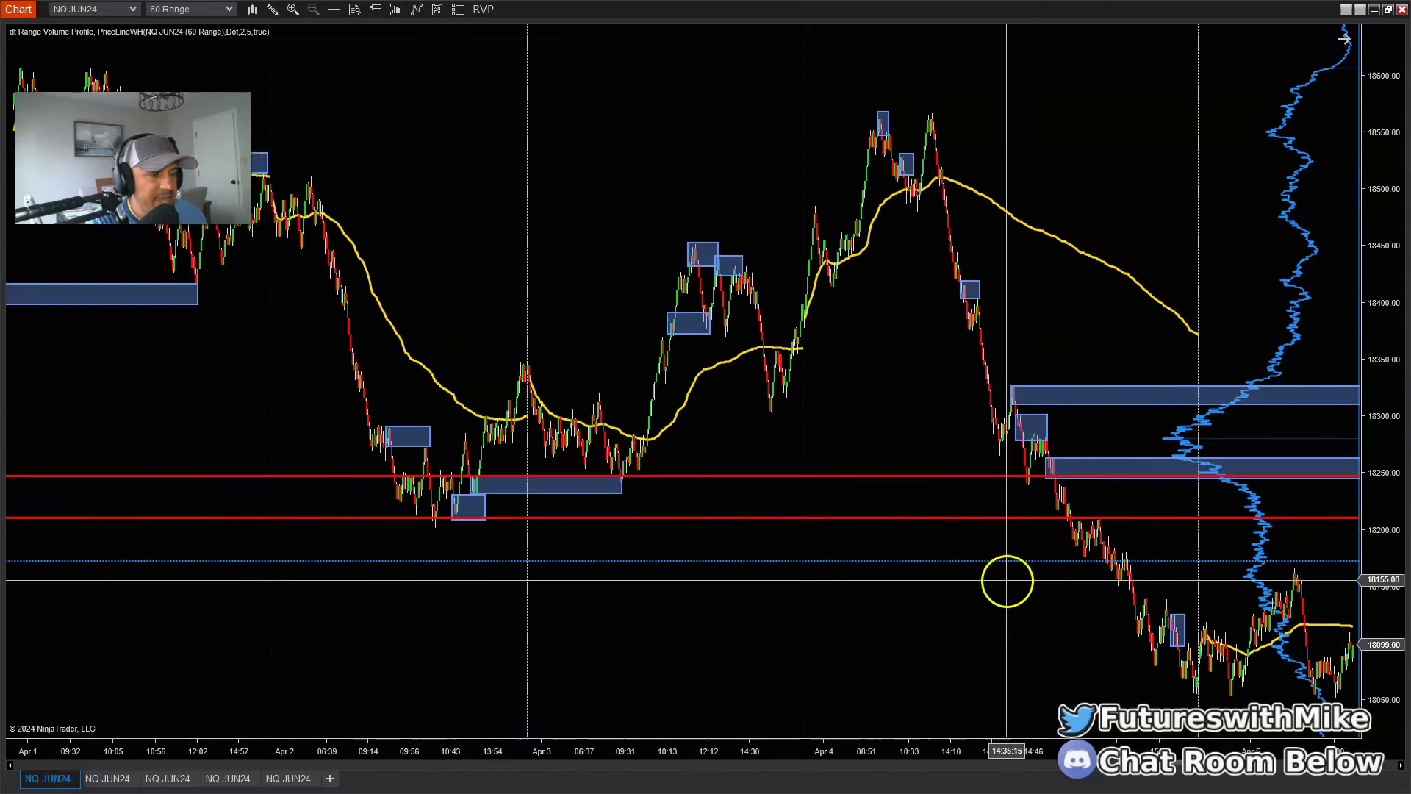
left_click_drag(1020, 749, 839, 746)
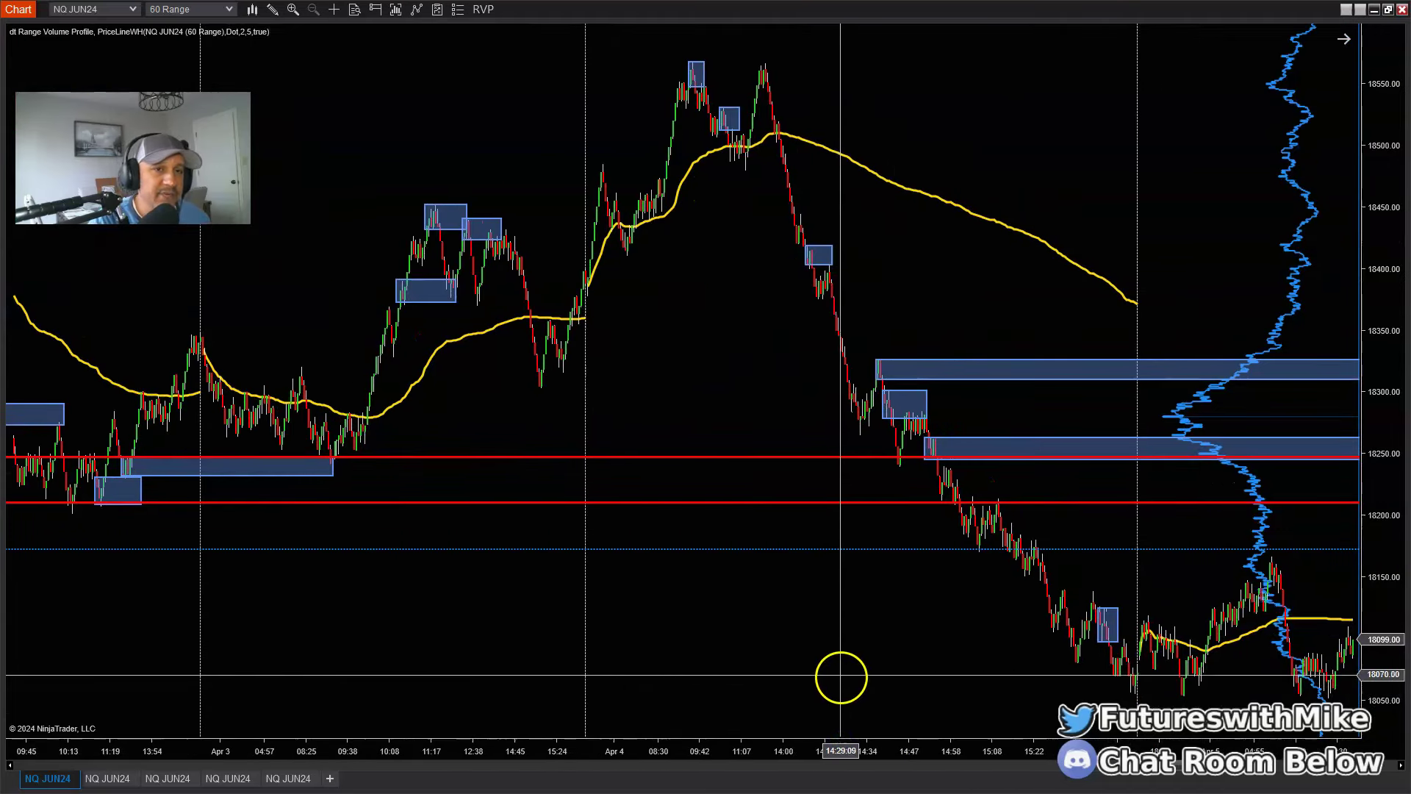